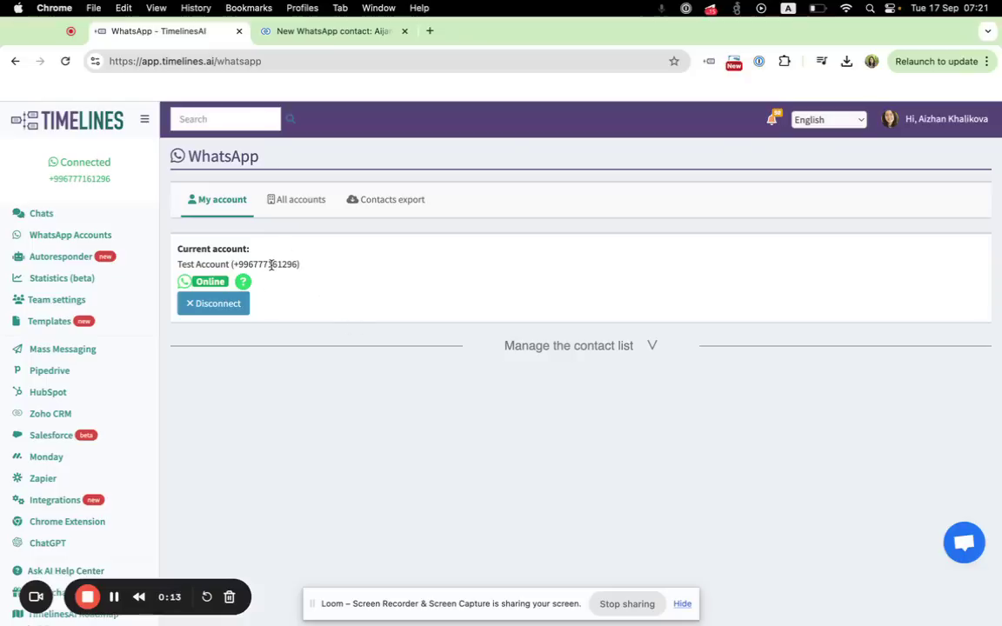
- Show the Zoho CRM integration settings in TimelinesAI and open the Workflow Rules setup in Zoho CRM
click(54, 418)
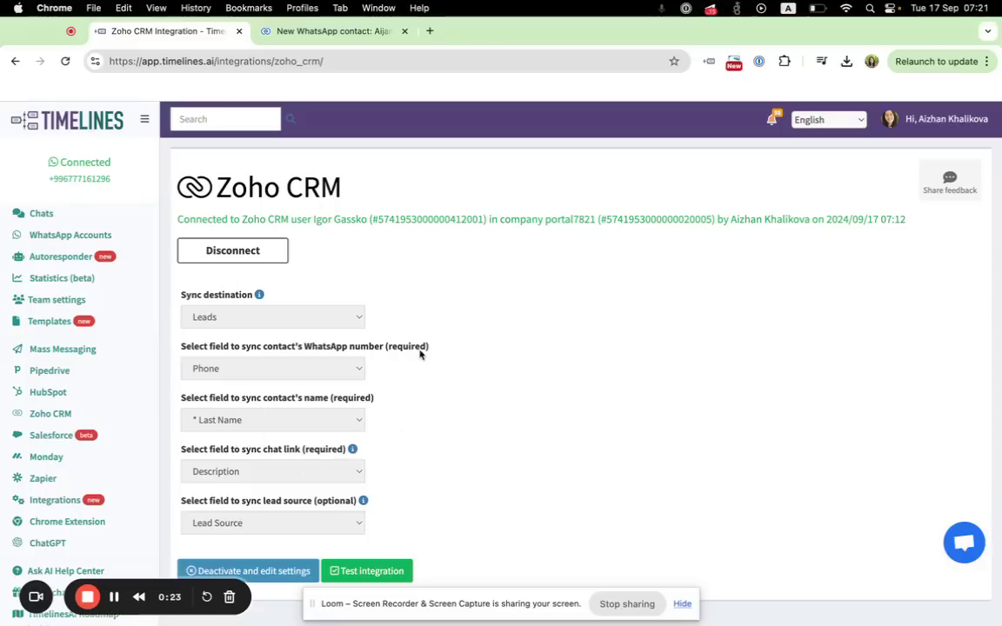
click(374, 34)
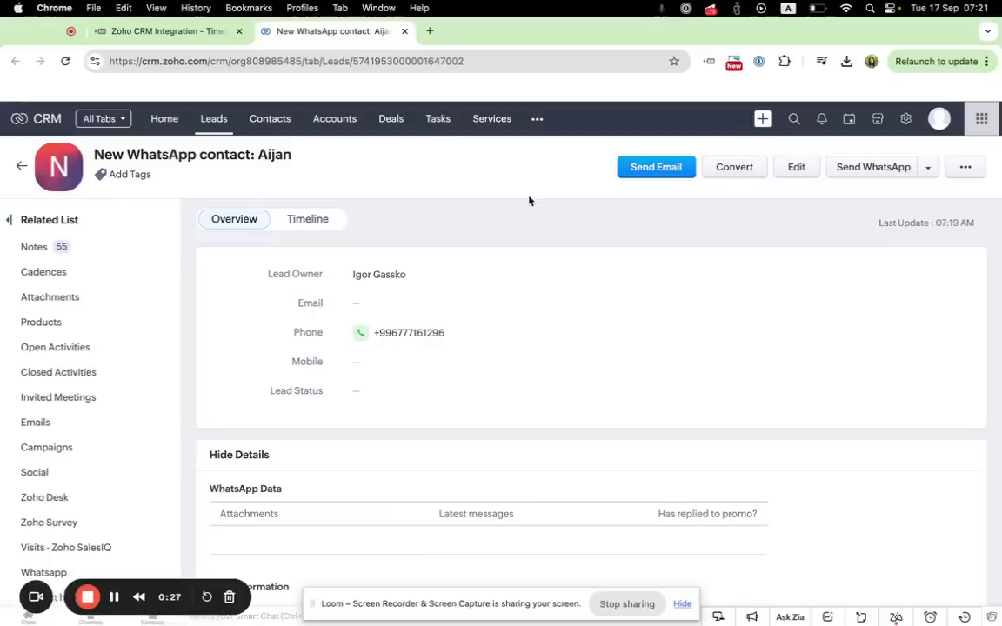
click(907, 126)
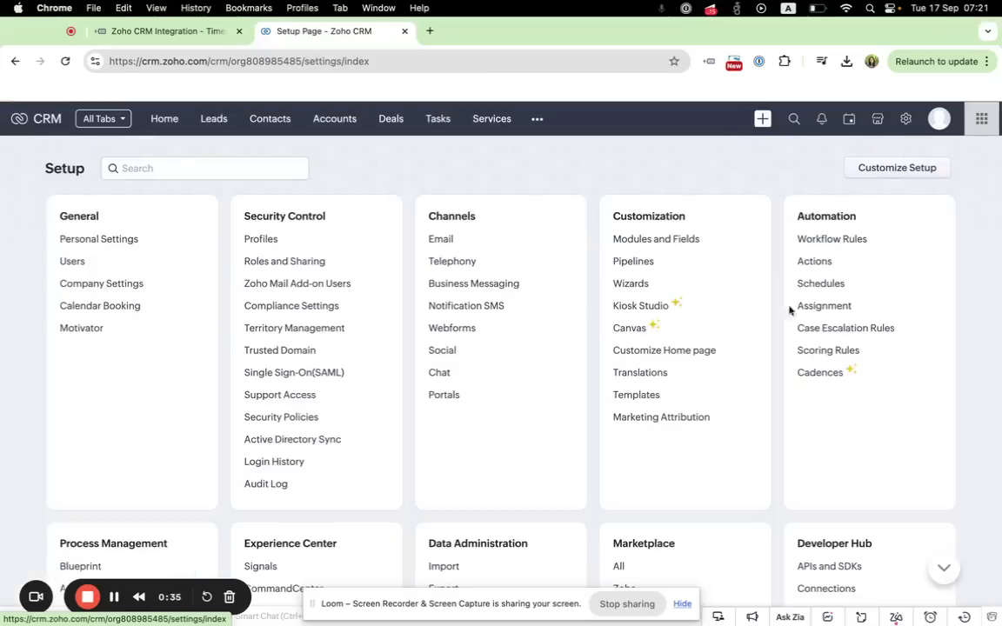
click(861, 244)
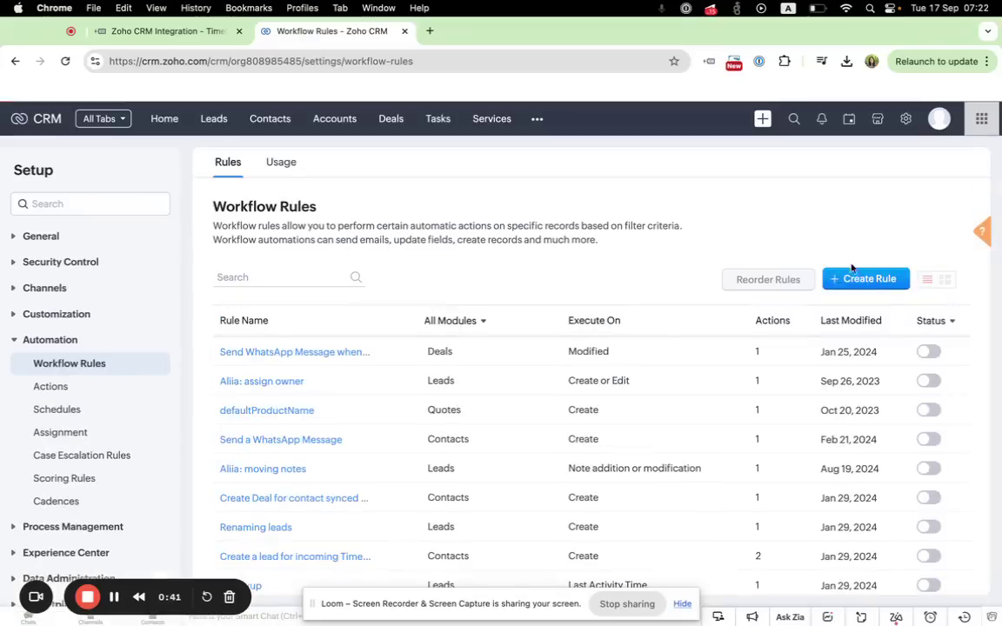
- Start a new workflow rule for the Leads module and name it "New Lead"
click(857, 280)
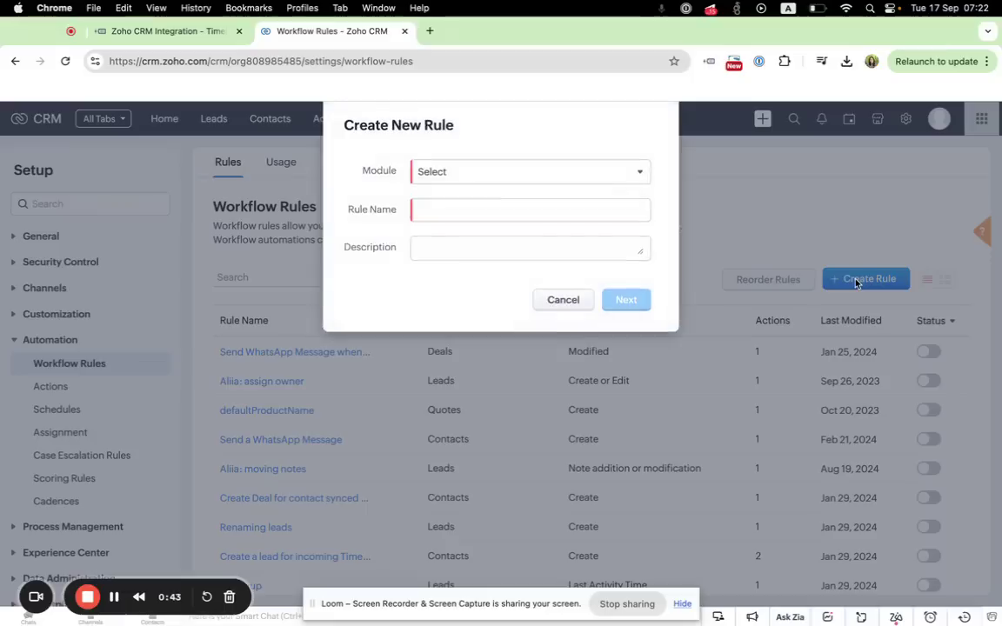
click(451, 174)
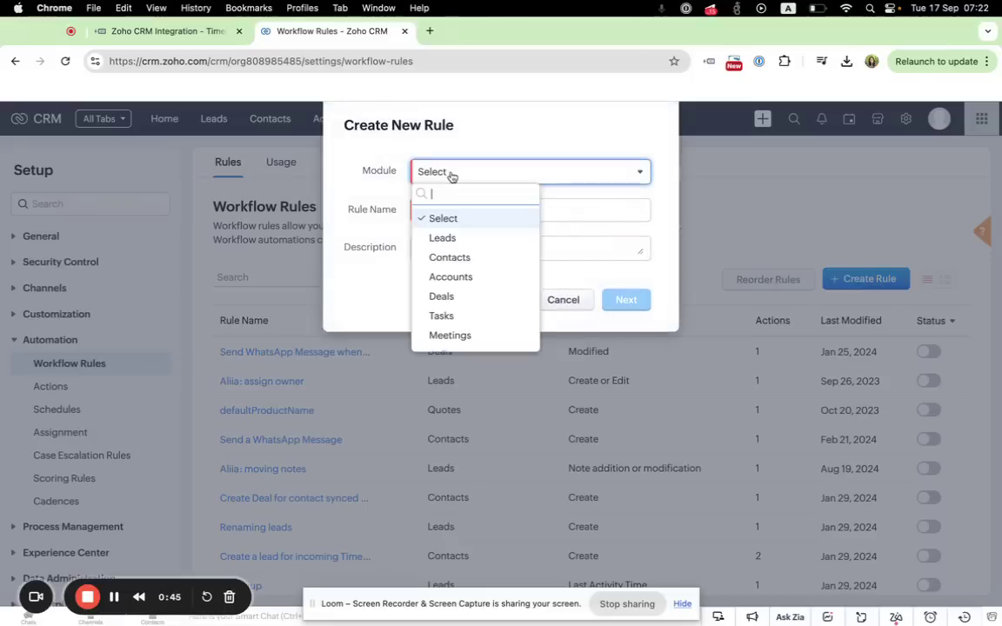
click(452, 240)
click(424, 209)
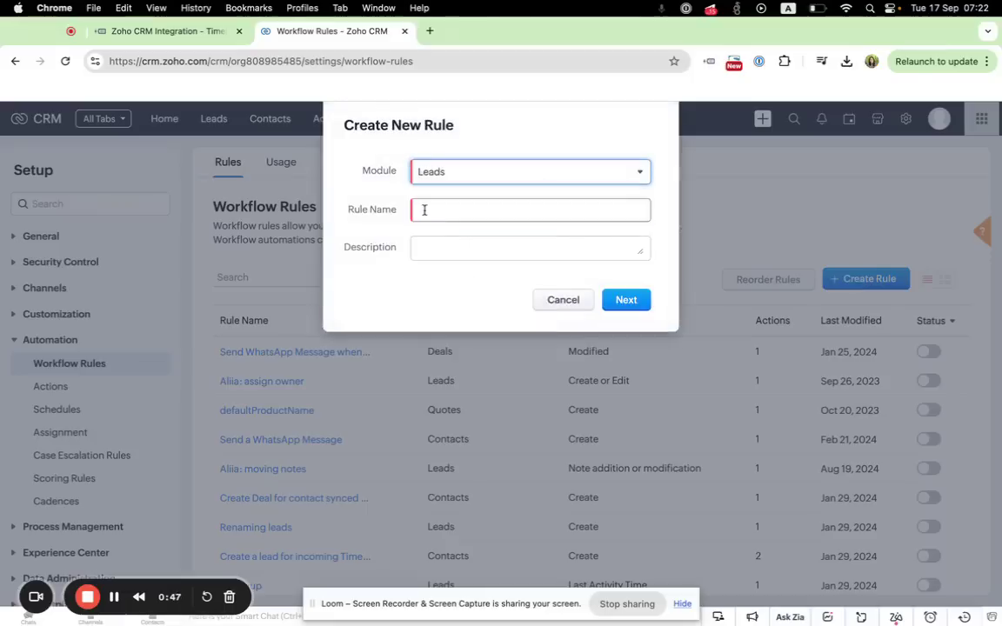
text(N)
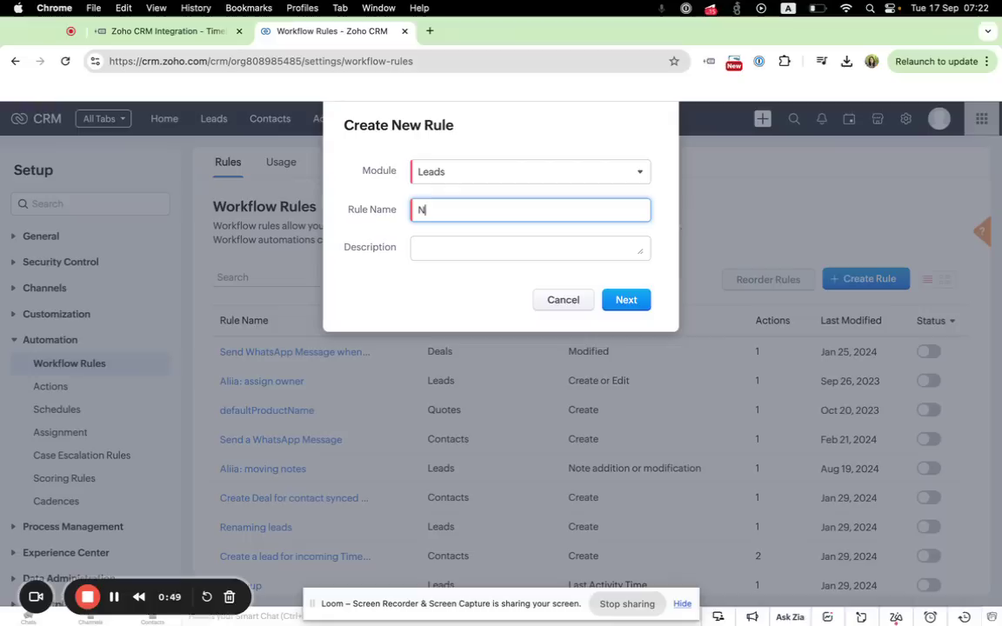
text(ew Lead)
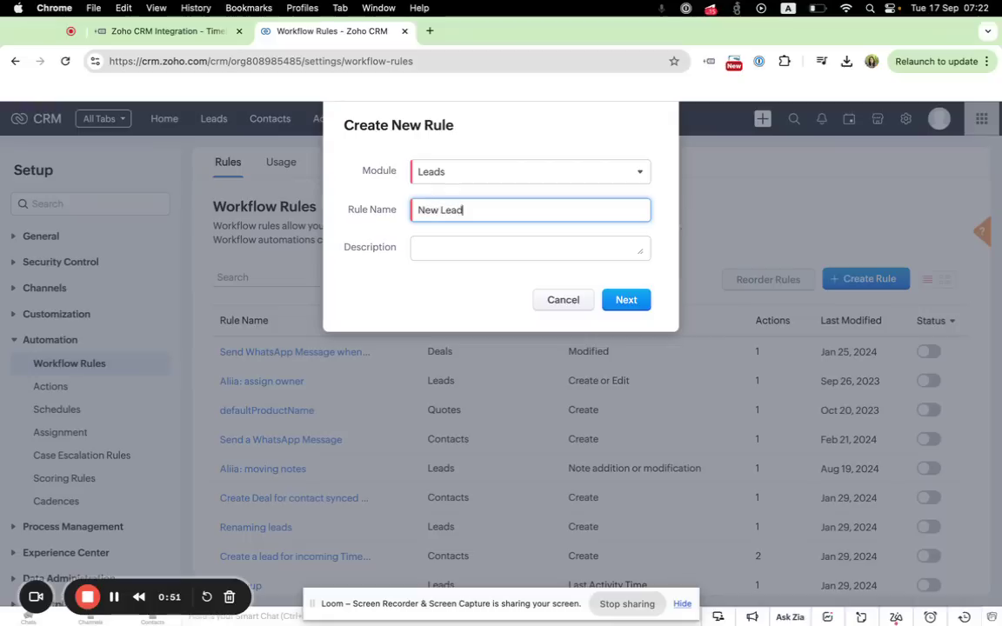
- Describe the rule as "Send automated WhatsApp messages to new Leads" and continue to the rule's trigger setup
click(431, 249)
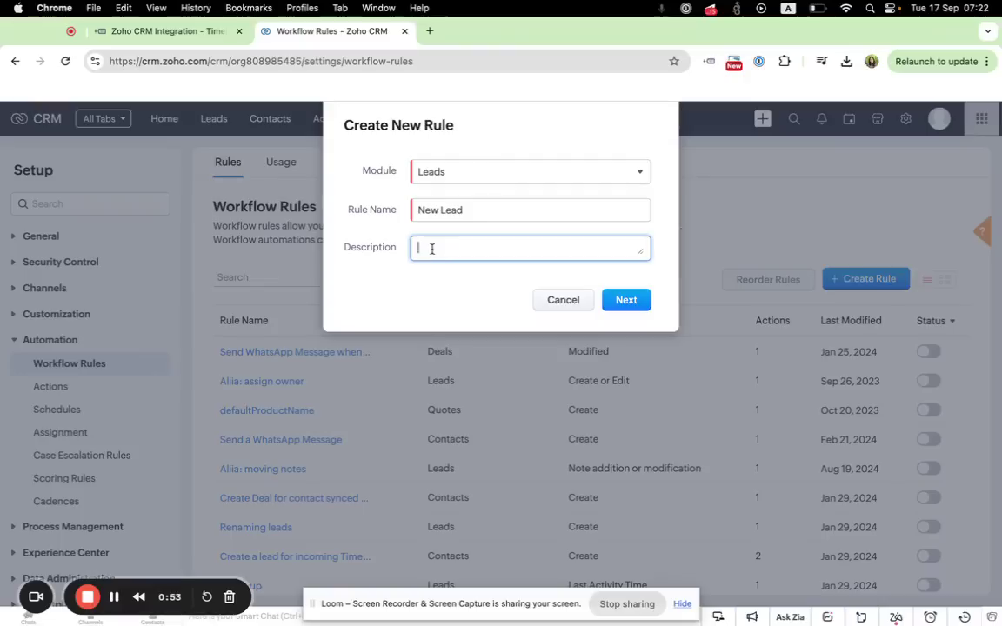
text(Send automated WhatsAp)
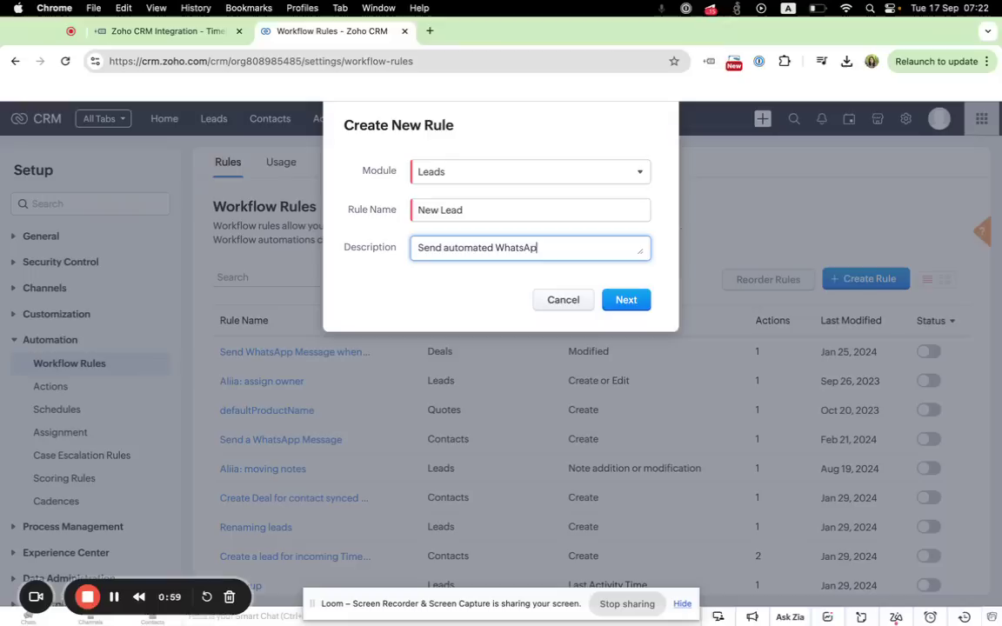
text(p messsages t)
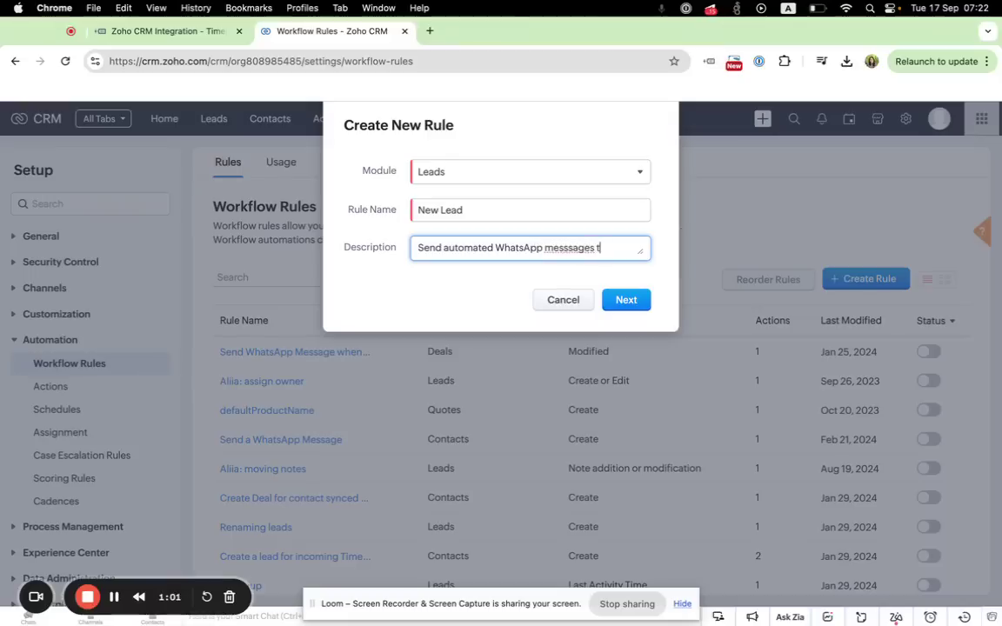
text(o new L)
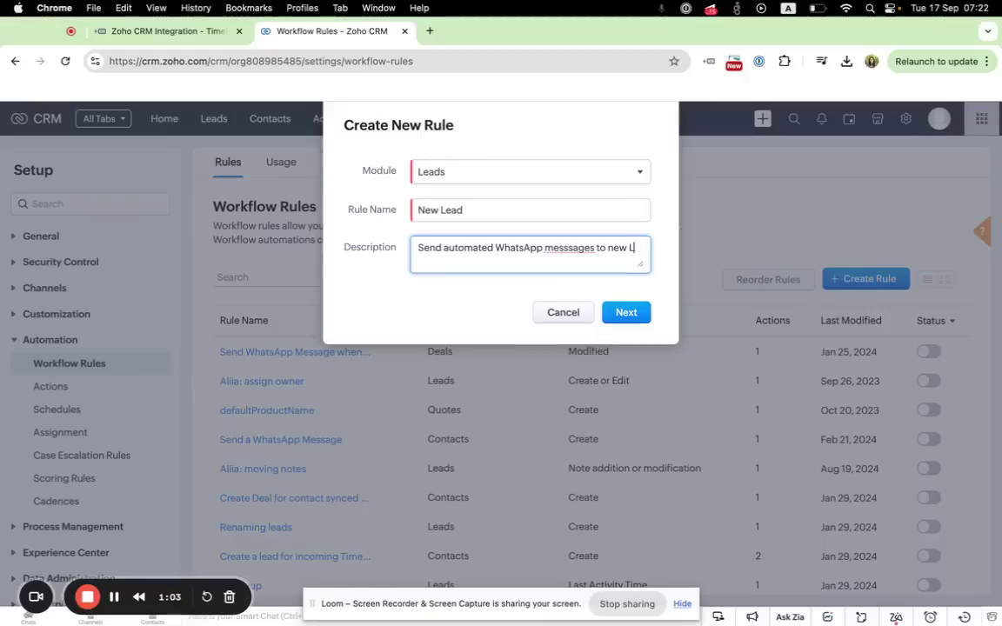
text(eads)
click(561, 249)
key(BackSpace)
click(628, 313)
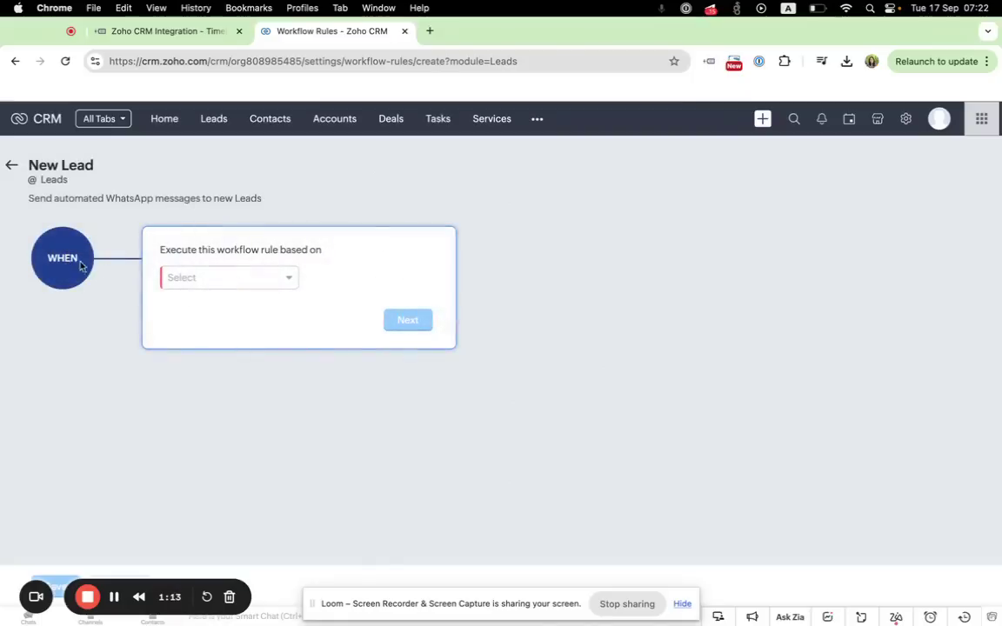
- Set the rule to execute on the Create record action
click(252, 284)
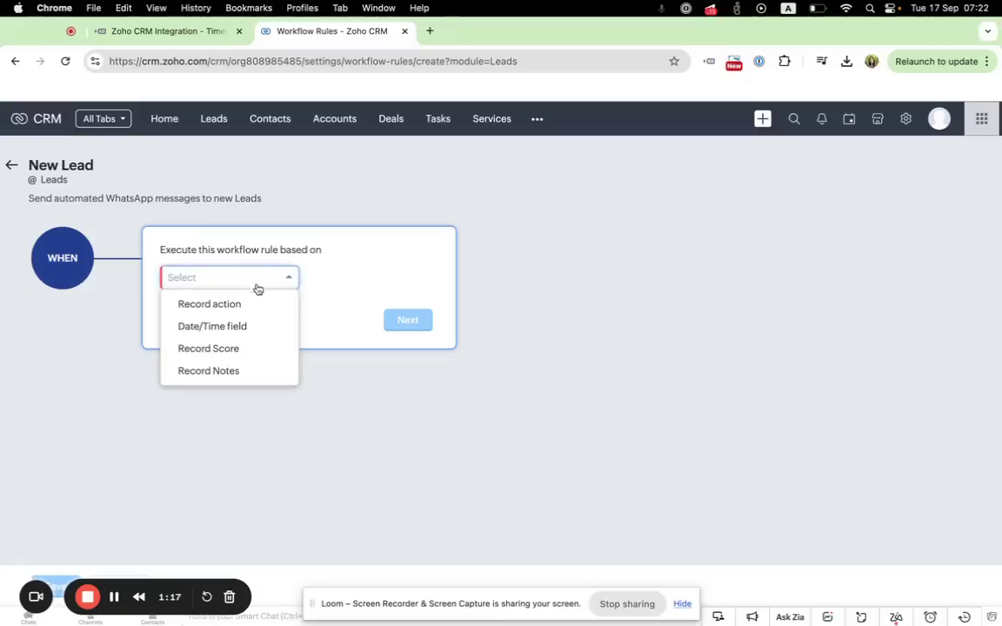
click(259, 306)
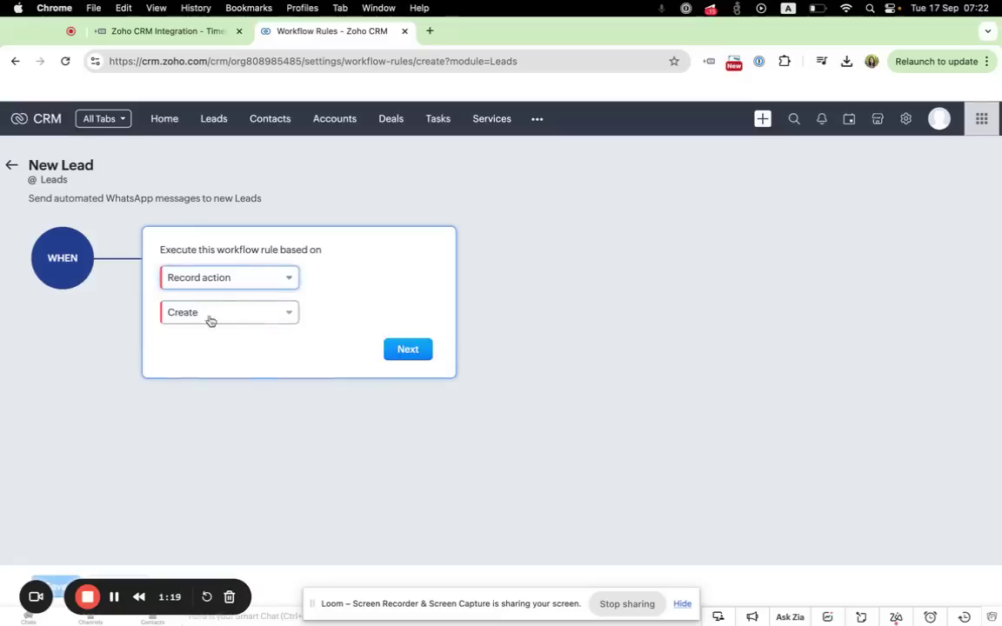
click(404, 350)
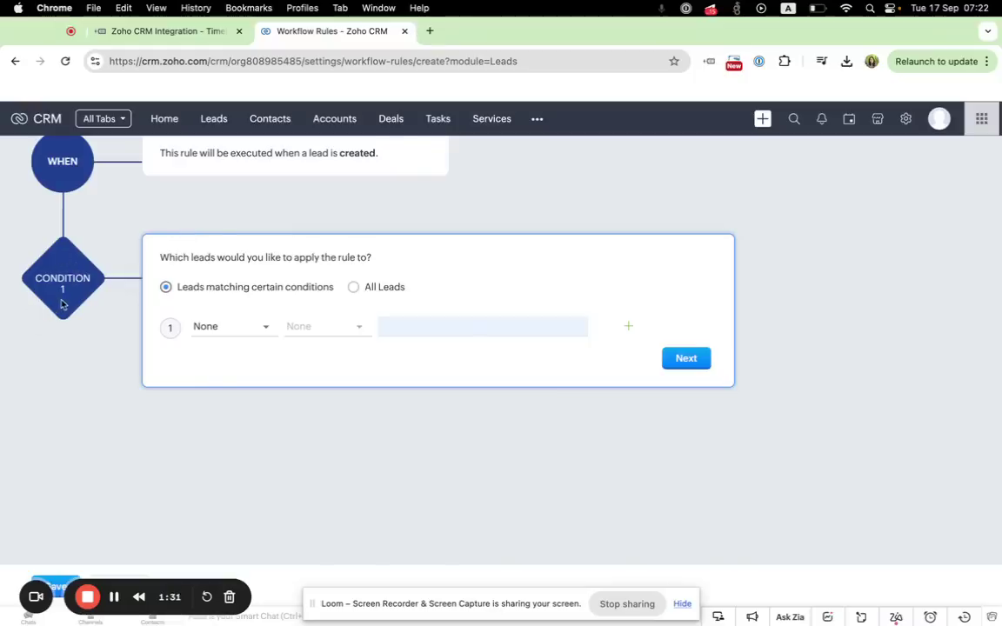
- Limit the rule to leads matching the condition Lead Source is TimelinesAI
click(215, 328)
click(292, 303)
click(217, 328)
text(Lead)
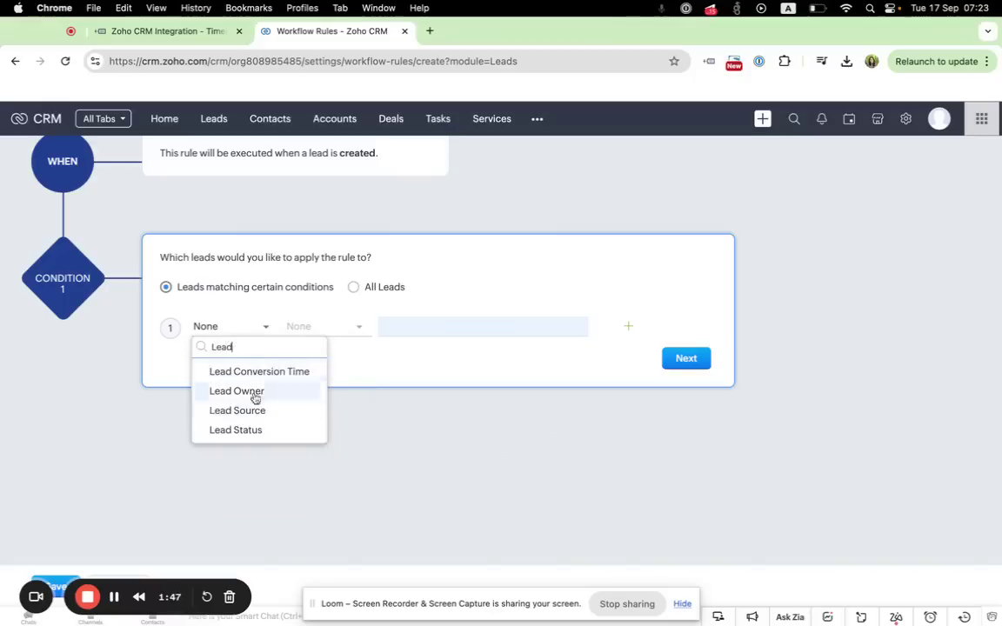
click(220, 412)
click(332, 328)
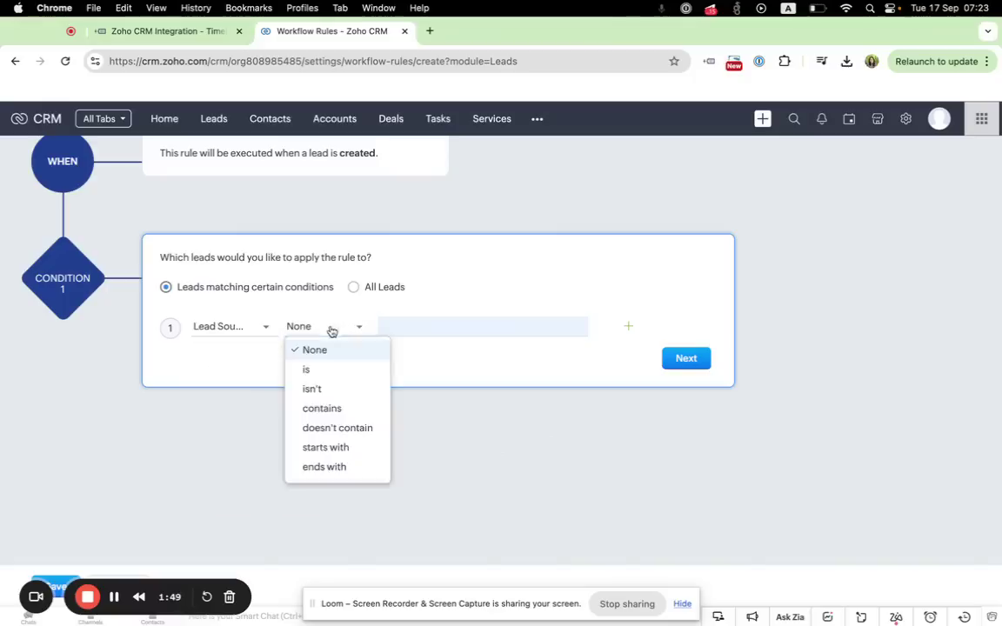
click(309, 371)
click(387, 329)
text(Tim)
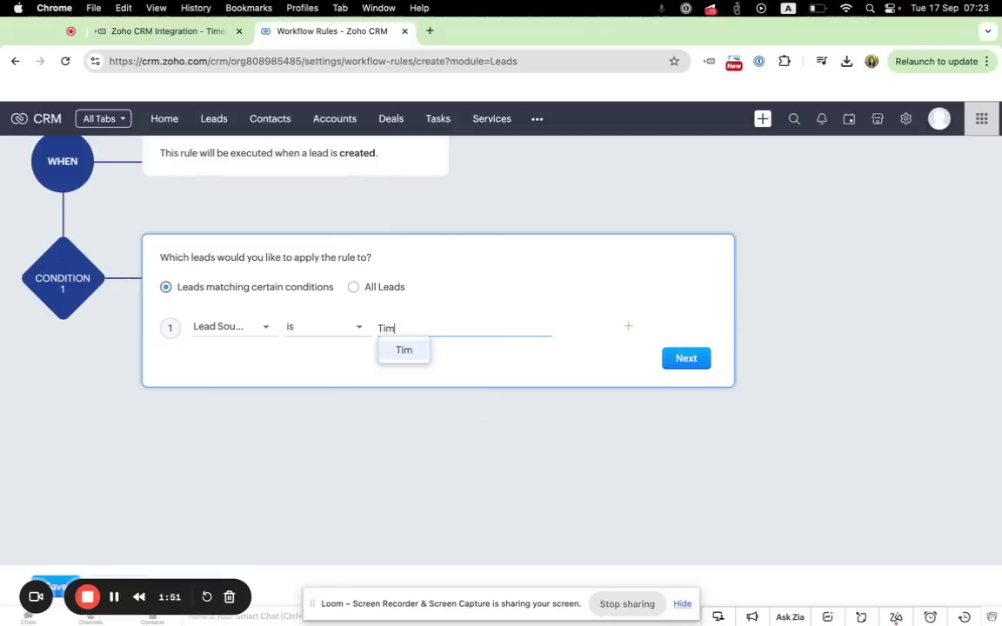
text(elinesAI)
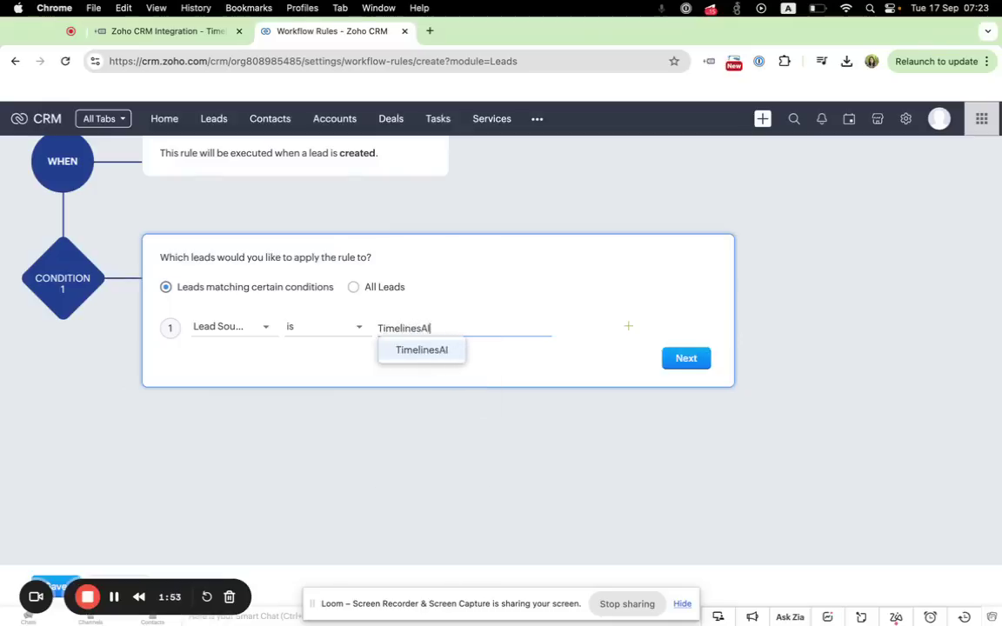
click(442, 351)
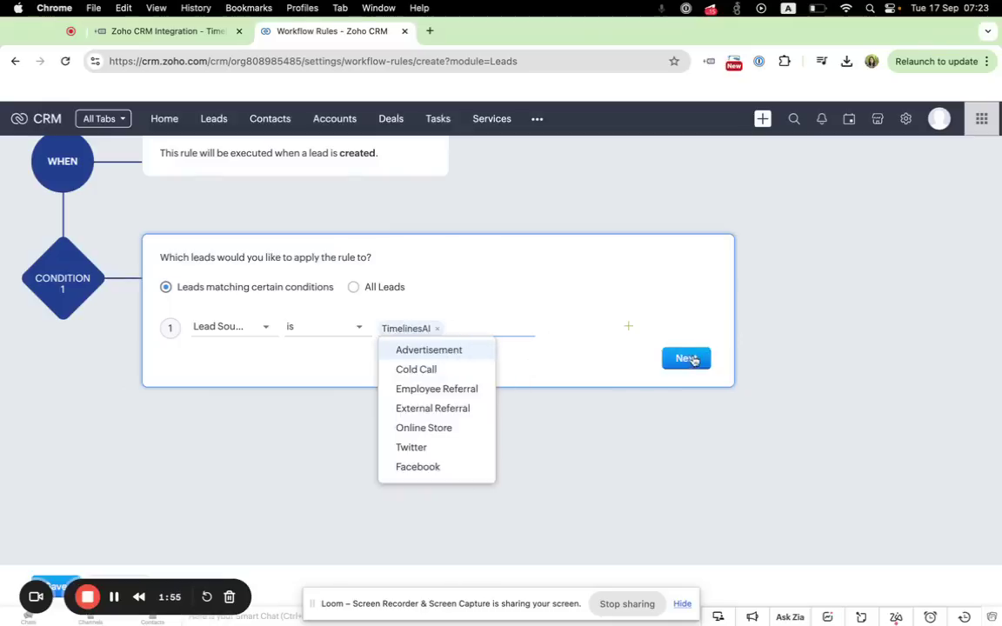
click(694, 359)
click(693, 359)
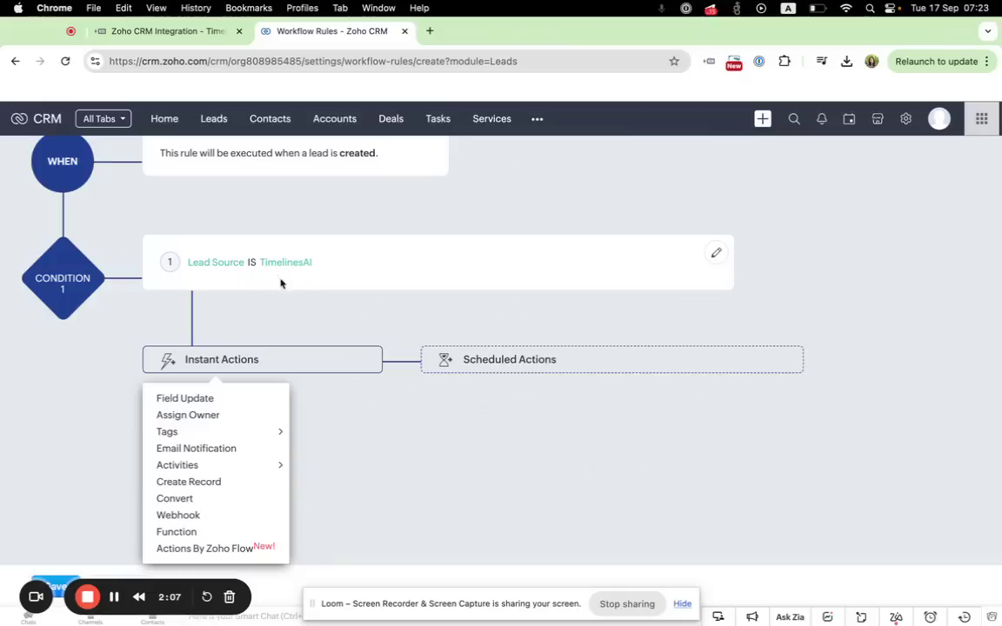
- Start a new webhook as an instant action for the Lead Source condition
scroll(313, 300, down, 1)
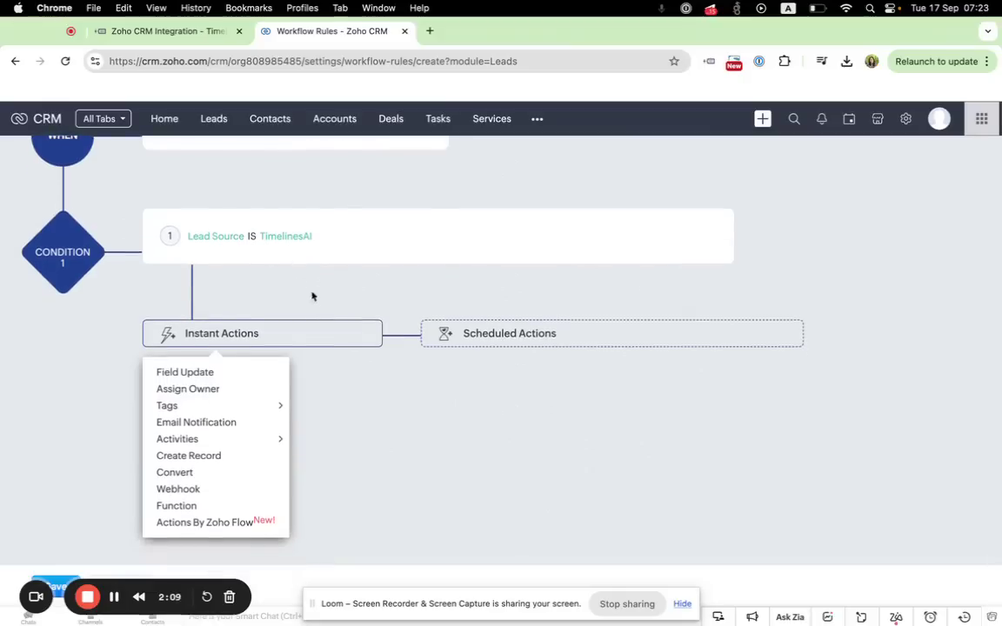
scroll(282, 287, up, 2)
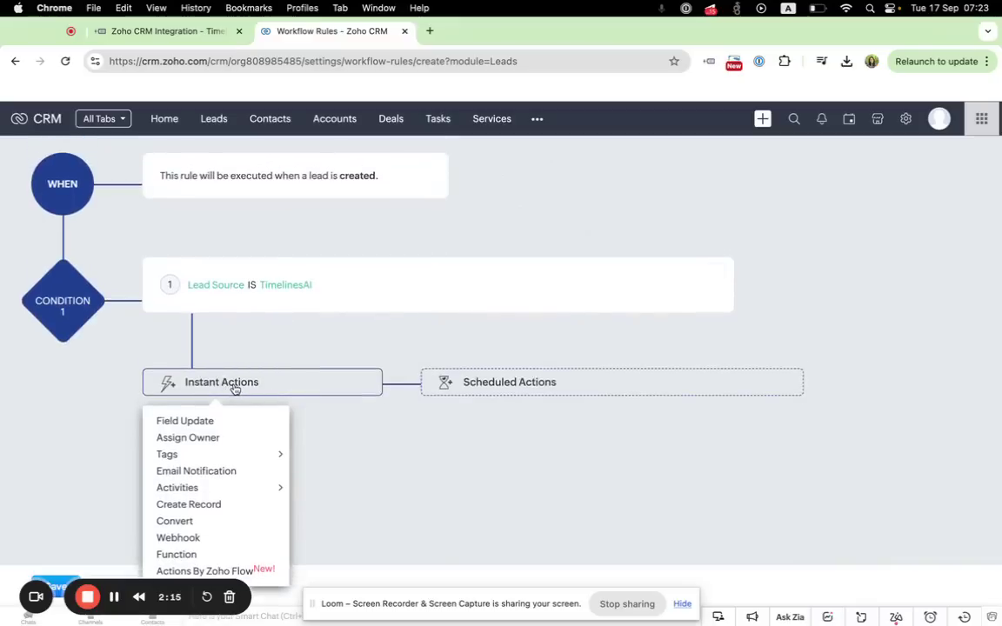
scroll(234, 388, down, 2)
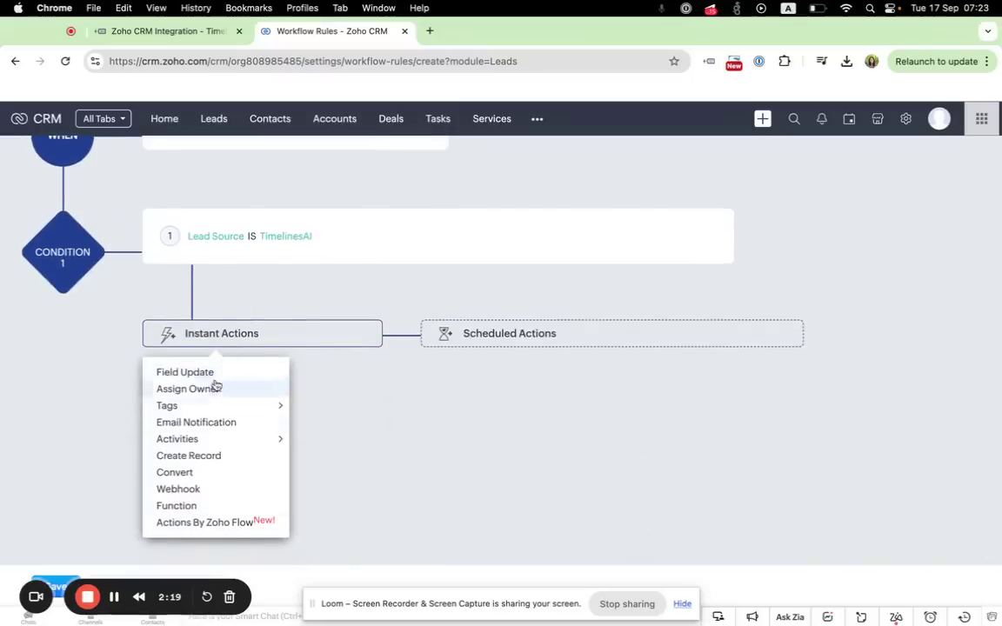
click(188, 492)
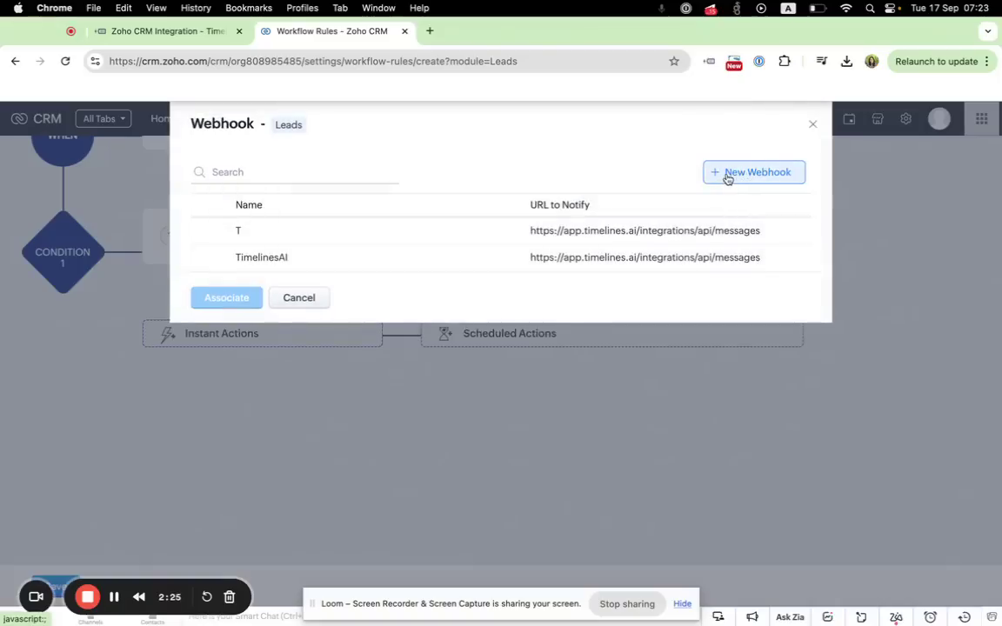
click(727, 178)
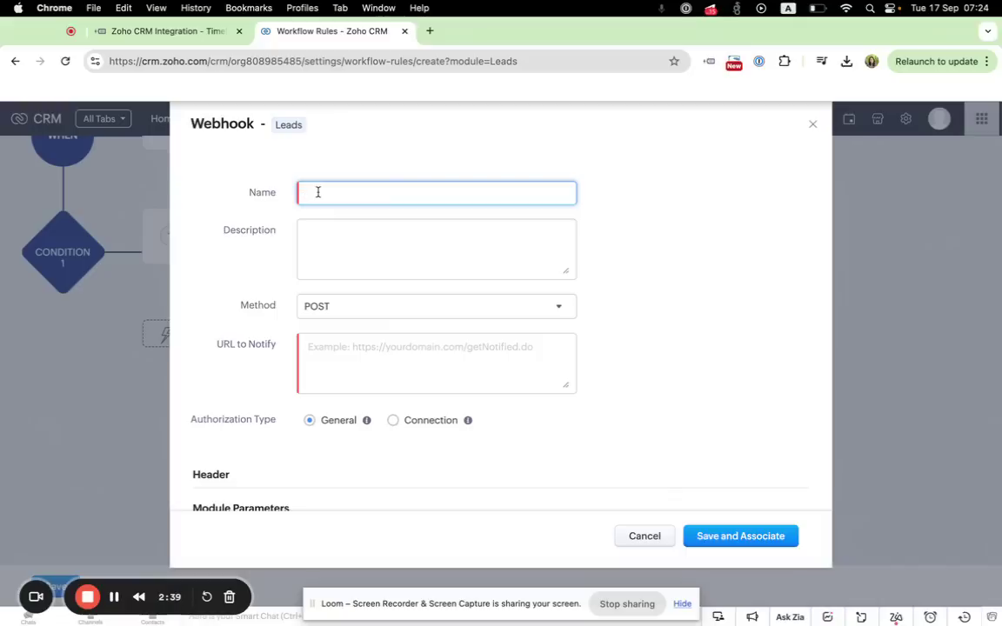
- Name the webhook "Send WhatsApp messages to new Leads", leaving its description empty
text(SEnd)
key(BackSpace)
key(BackSpace)
key(BackSpace)
text(end WhatsApp messages)
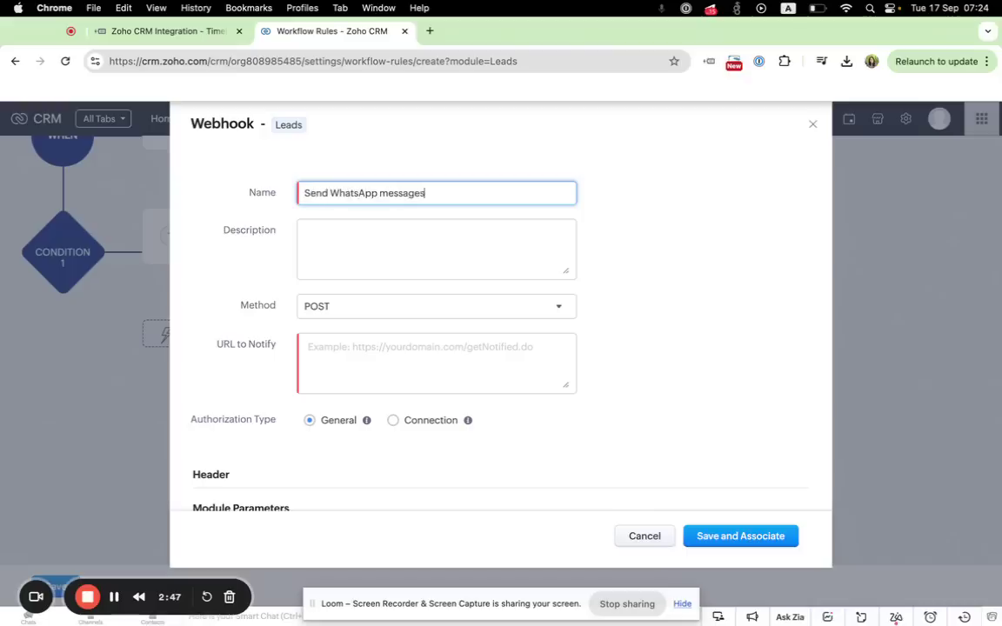
text( to new Leads)
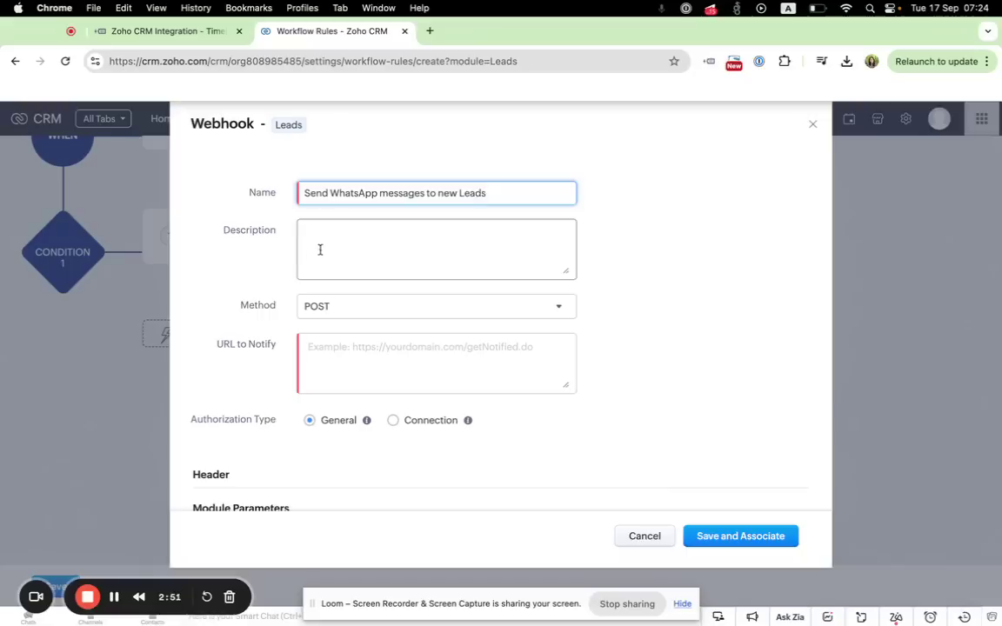
click(330, 233)
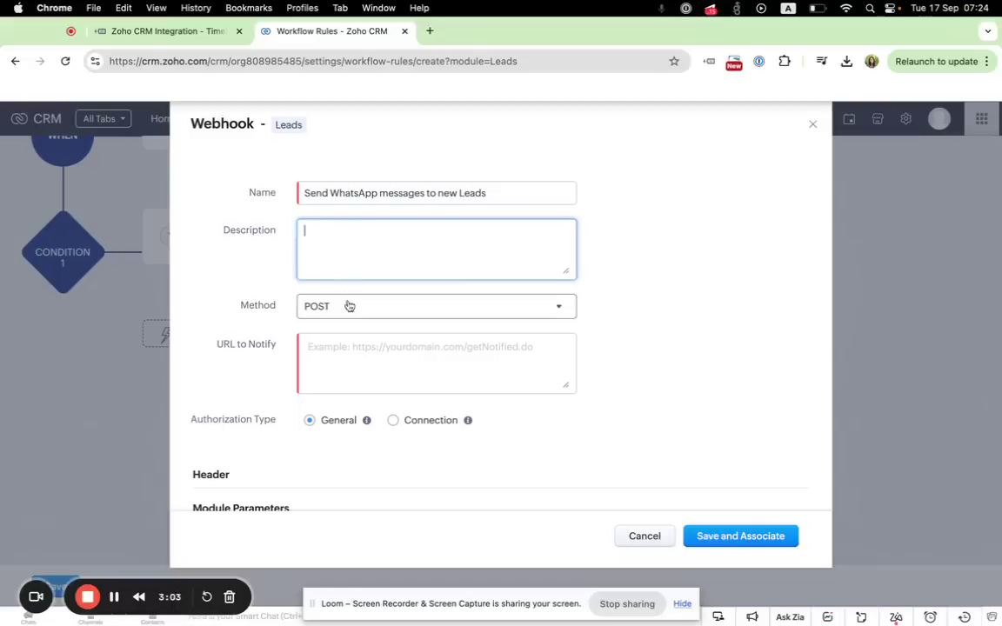
click(326, 346)
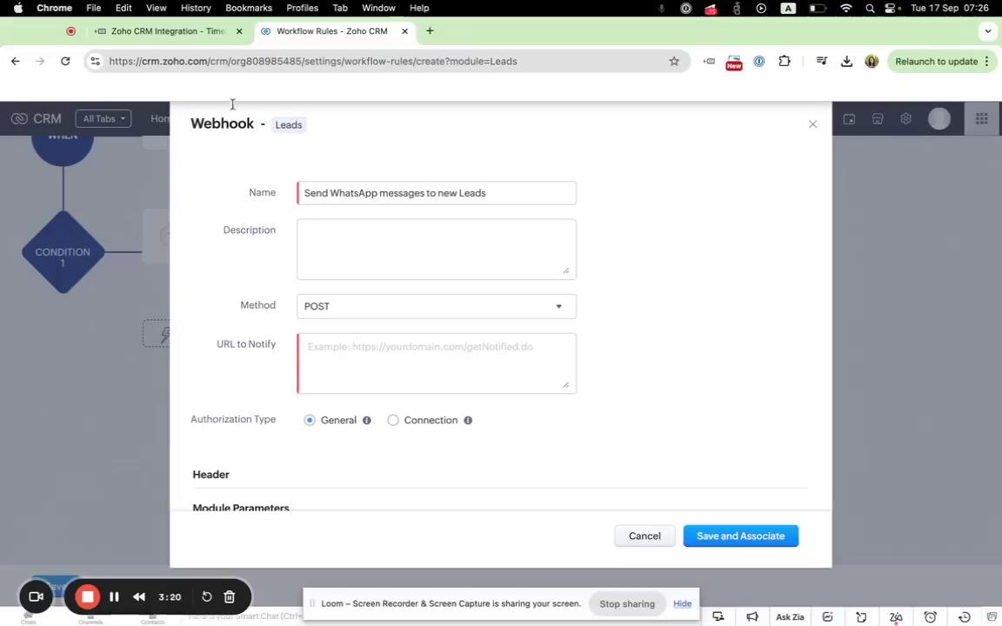
- Switch to TimelinesAI and open the public API documentation from its Integrations page
click(183, 33)
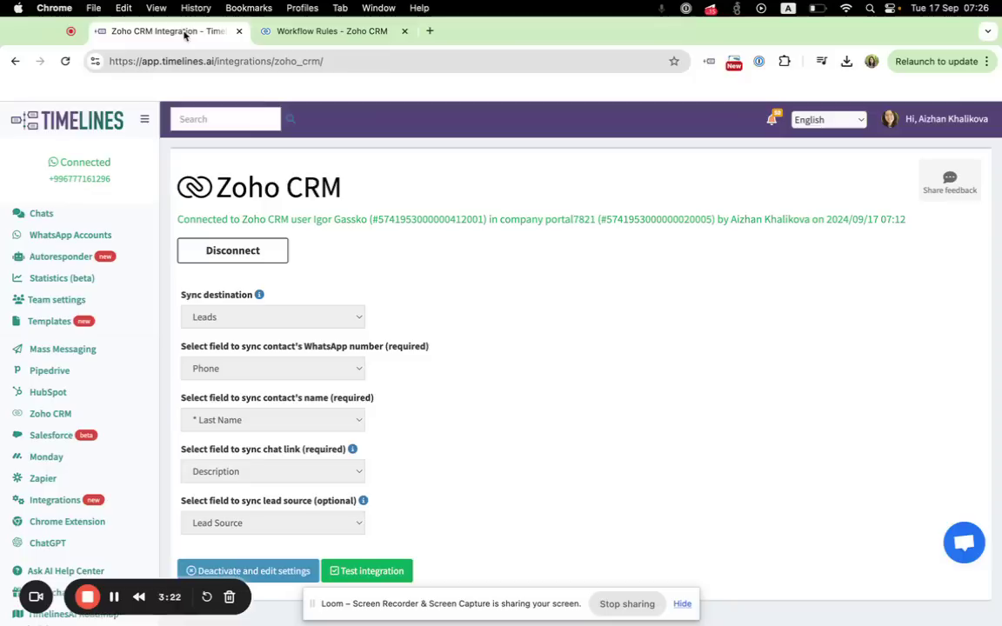
click(45, 502)
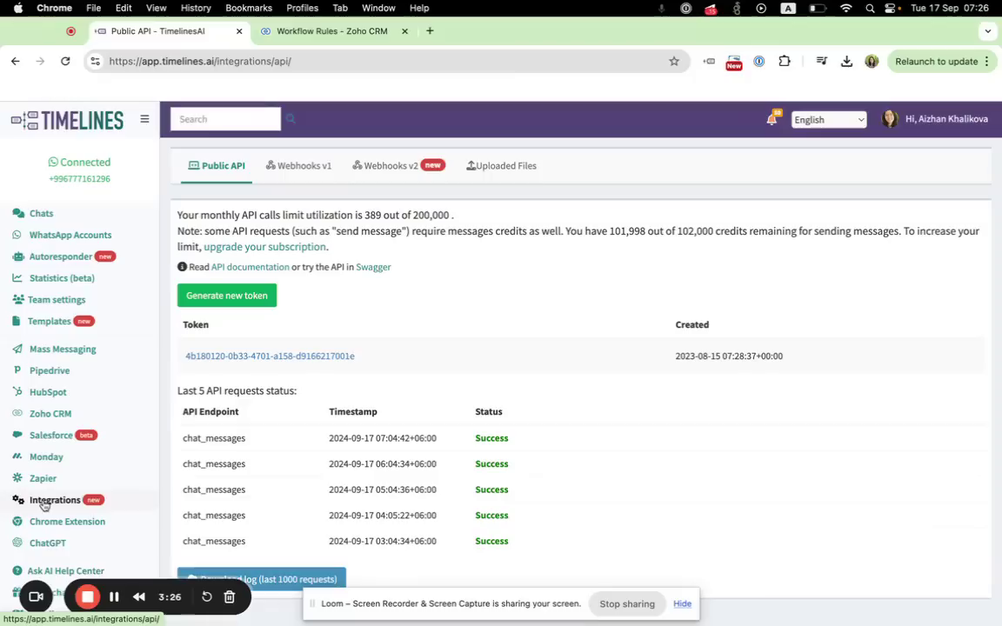
click(250, 269)
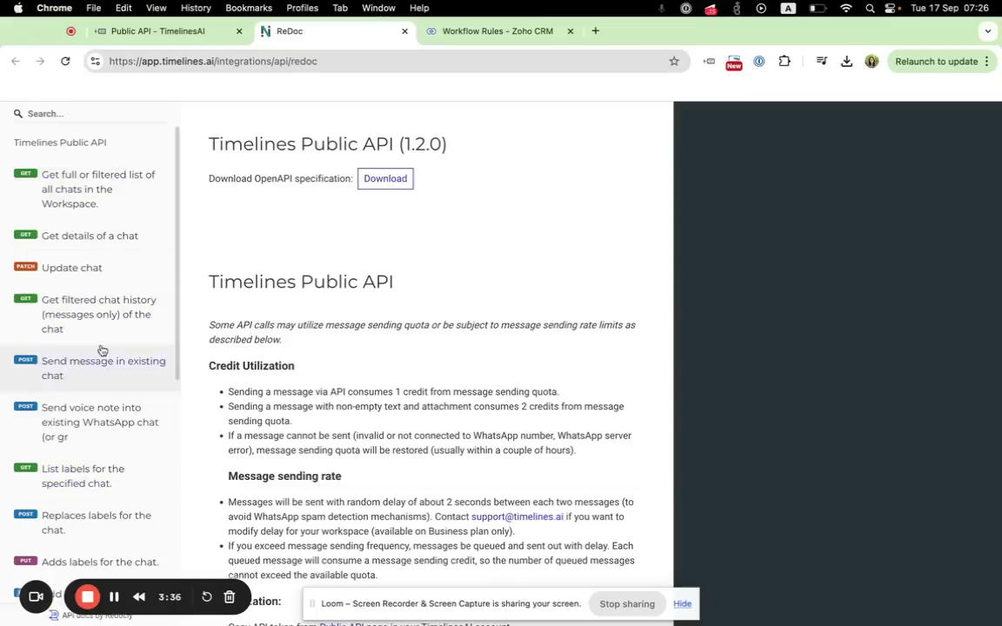
- Open the "Send message to phone number" endpoint in the API documentation and copy its full root URL
scroll(101, 350, down, 5)
scroll(101, 350, down, 2)
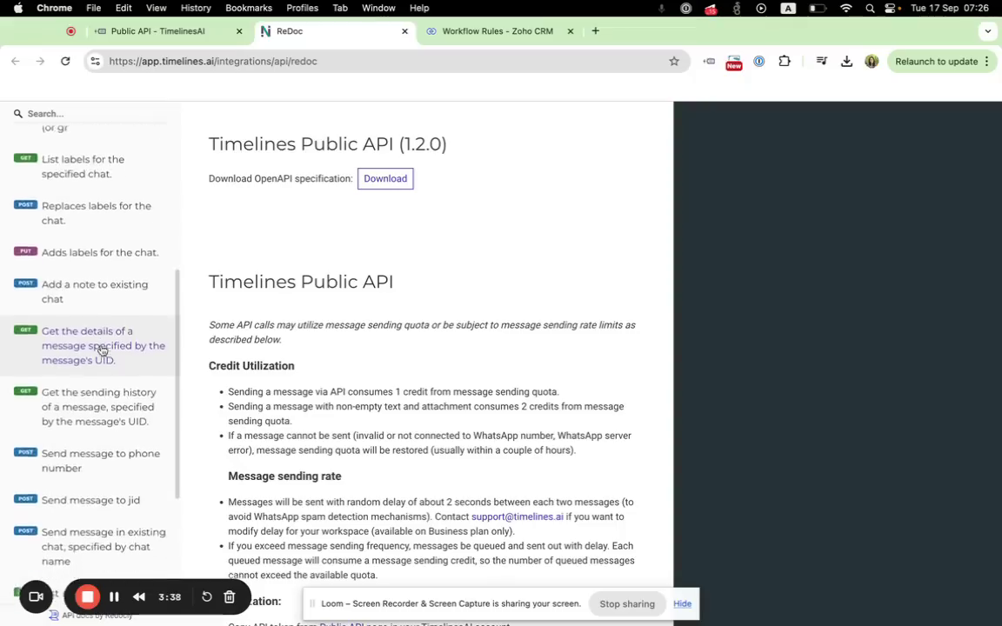
click(49, 430)
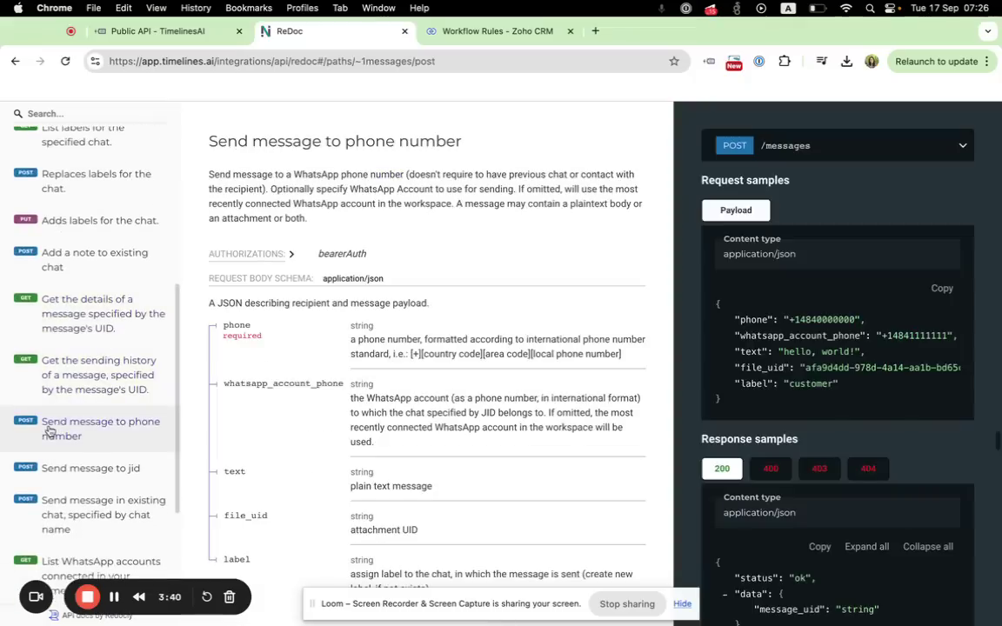
click(759, 147)
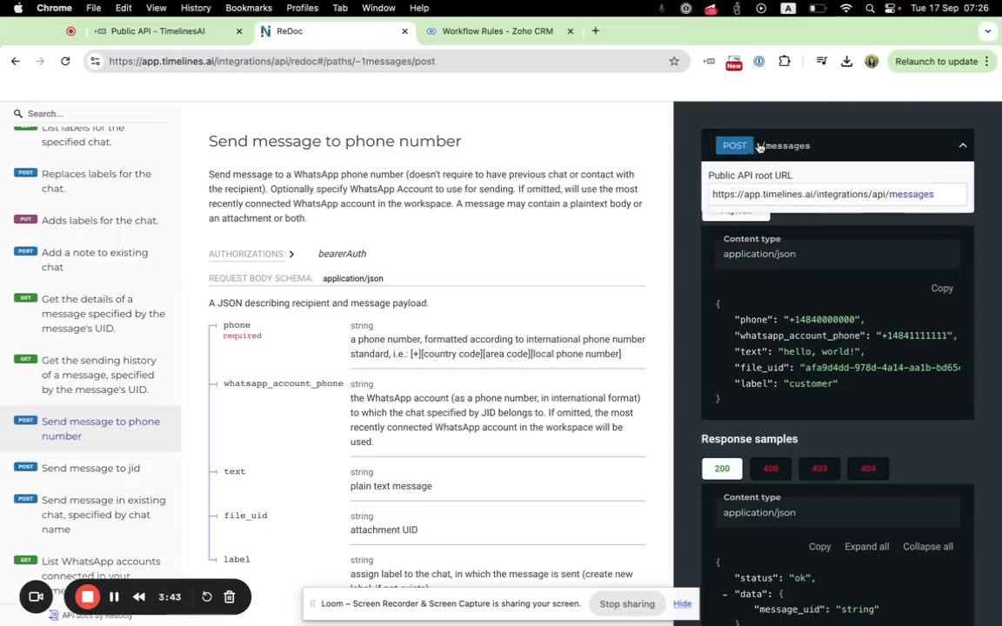
click(769, 194)
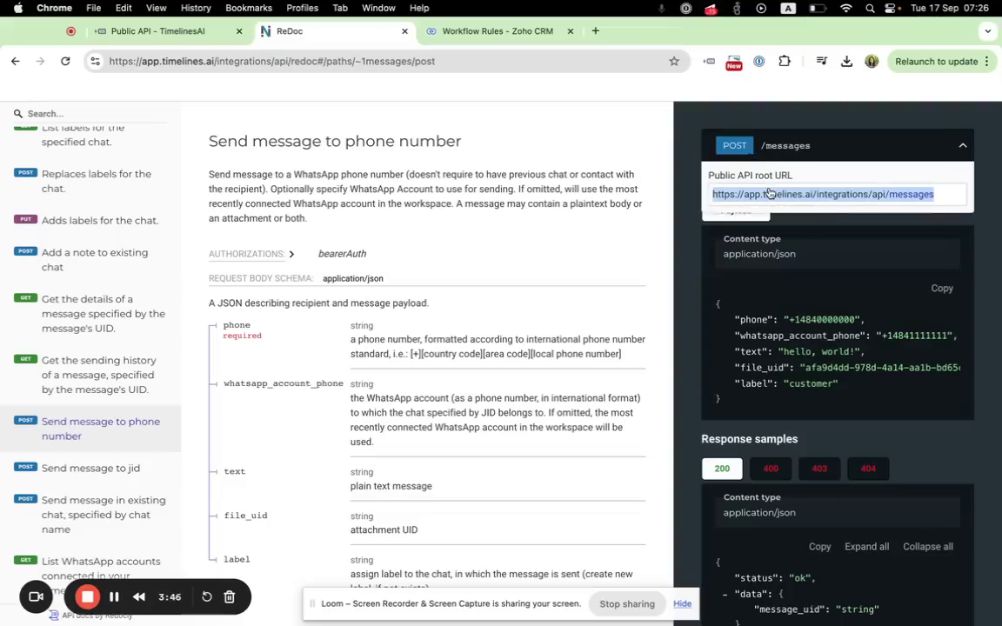
key(super+c)
click(435, 32)
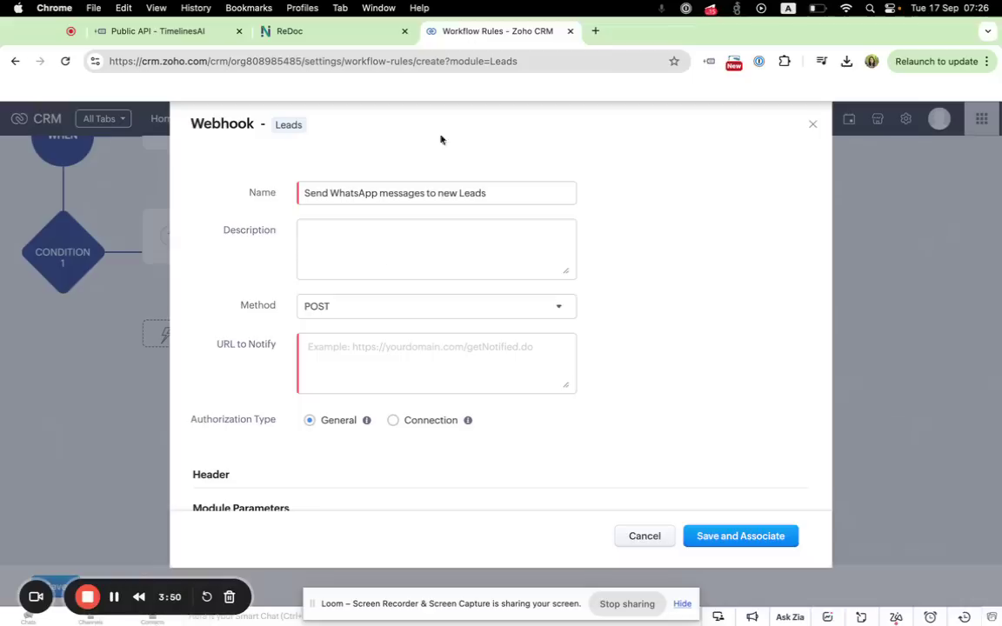
click(328, 357)
key(super+v)
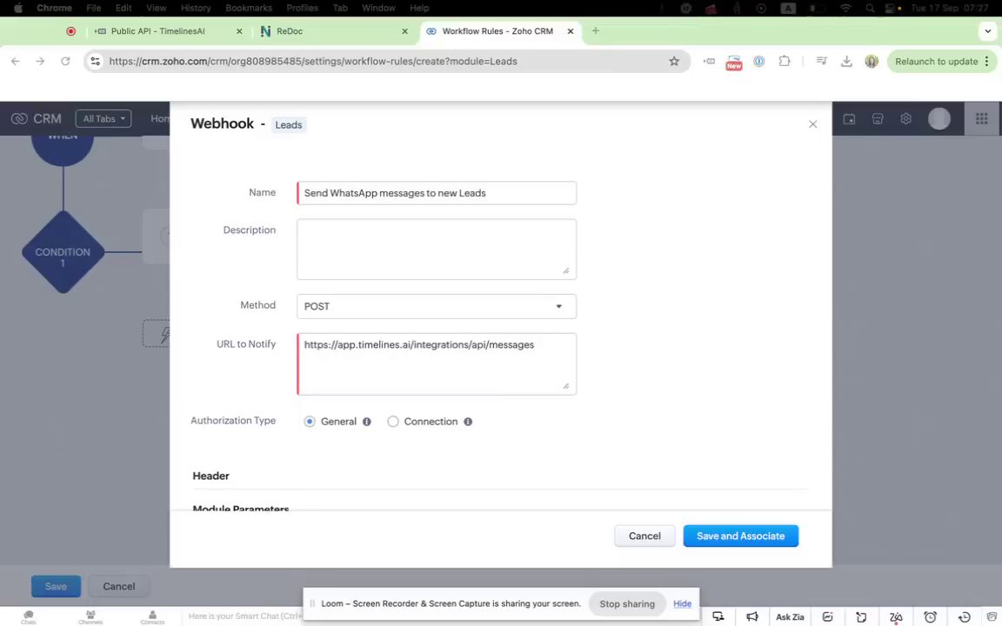
scroll(383, 379, down, 2)
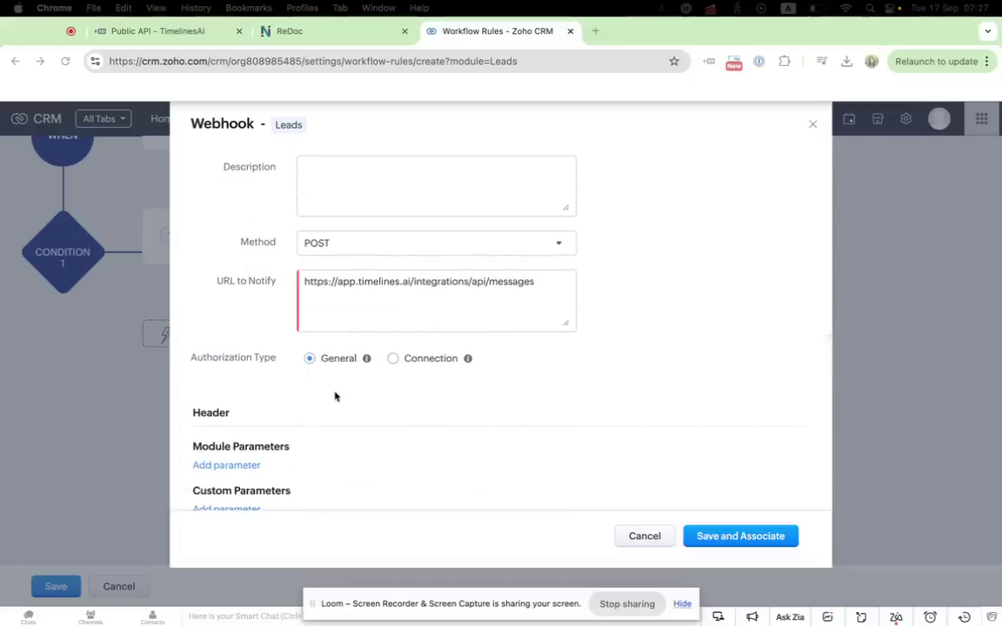
scroll(335, 397, down, 3)
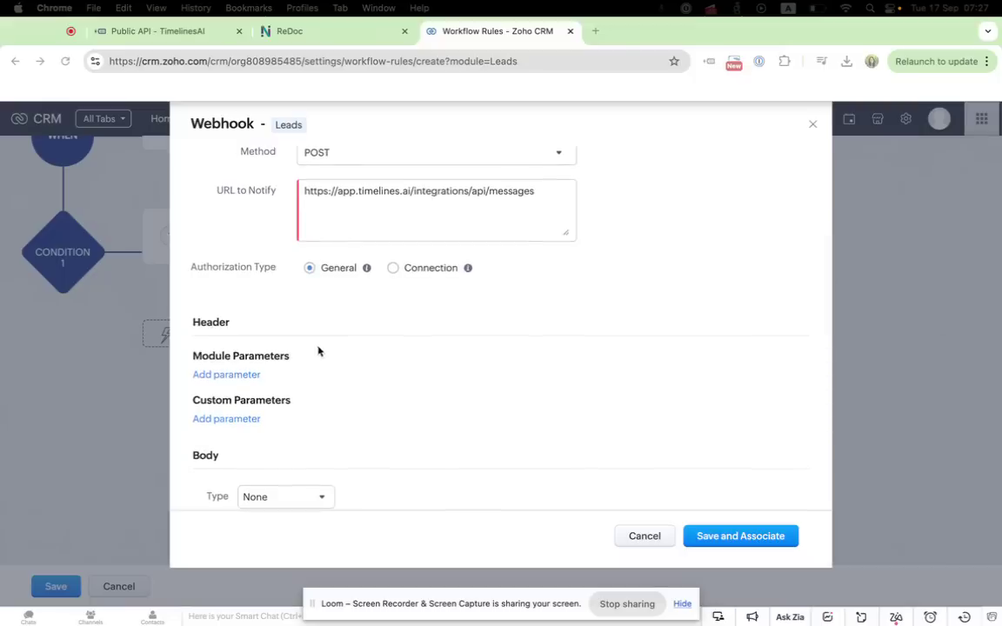
scroll(264, 391, up, 5)
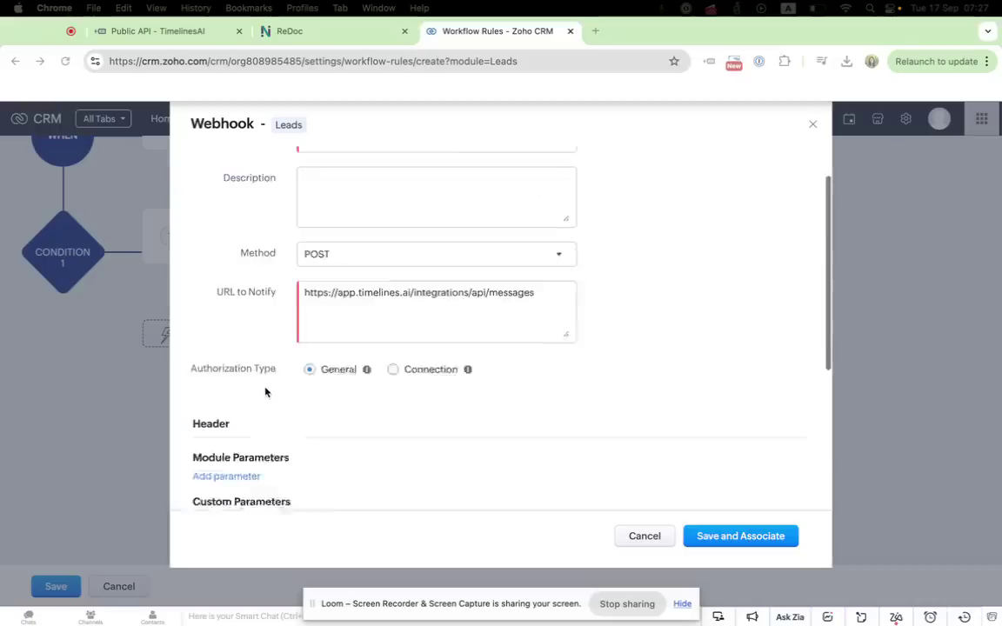
scroll(266, 396, down, 5)
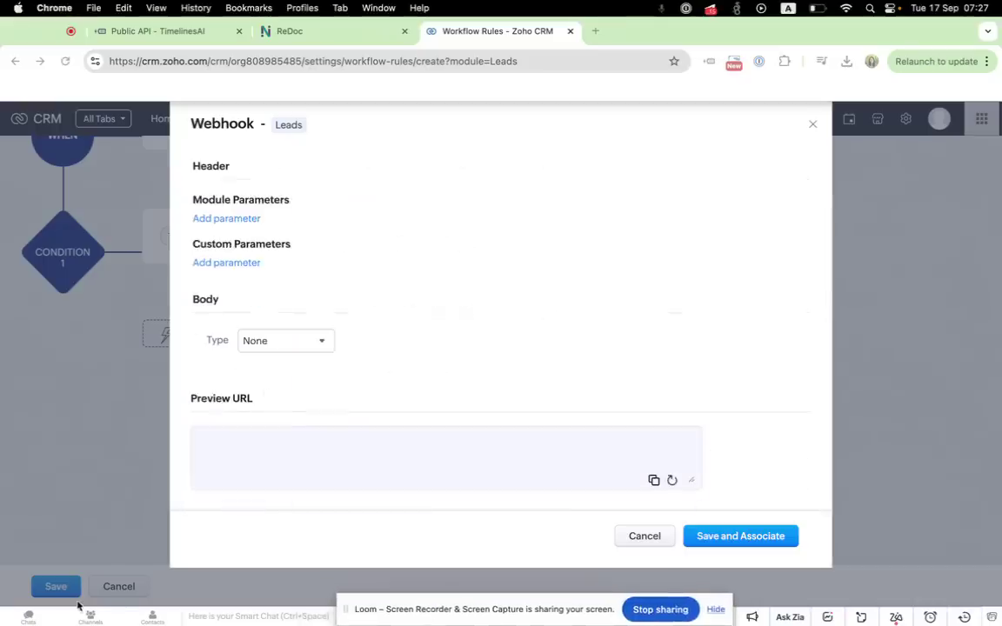
click(370, 33)
click(423, 32)
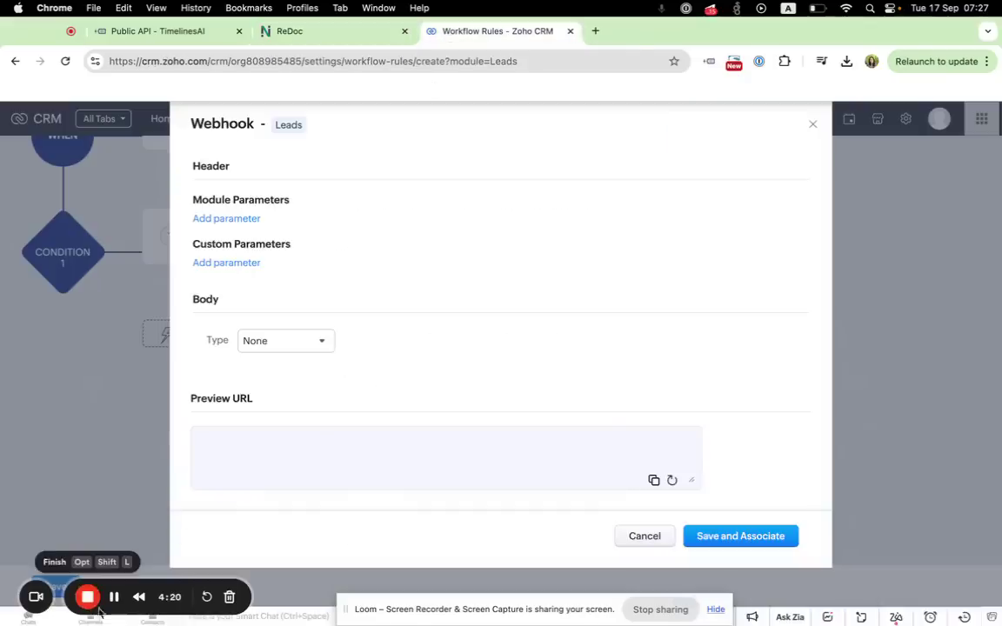
- Add a custom header parameter named "Authorization" to the webhook
scroll(322, 391, up, 5)
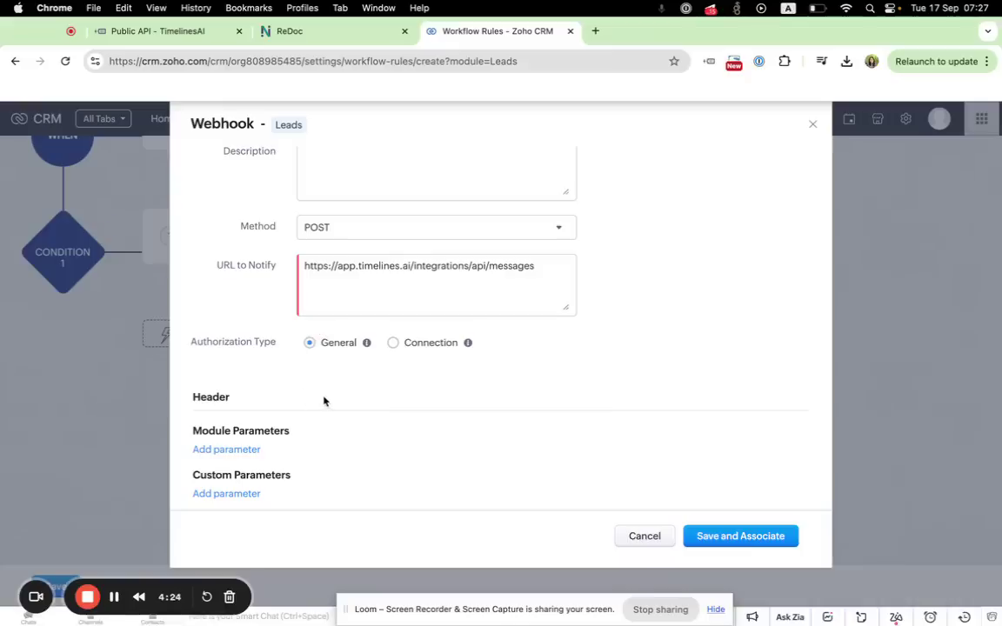
scroll(323, 401, down, 2)
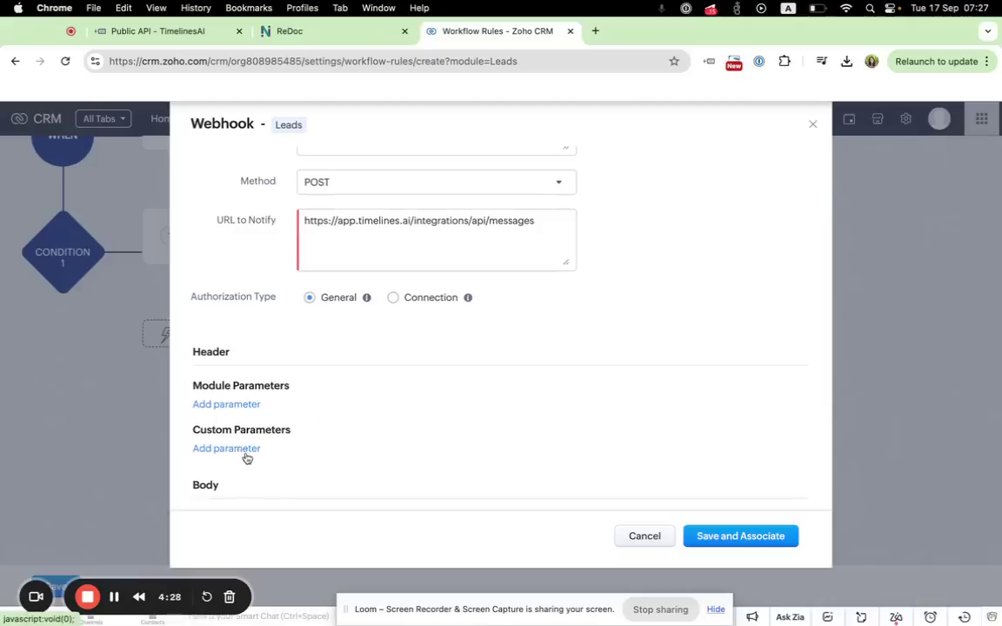
click(237, 450)
scroll(317, 438, down, 3)
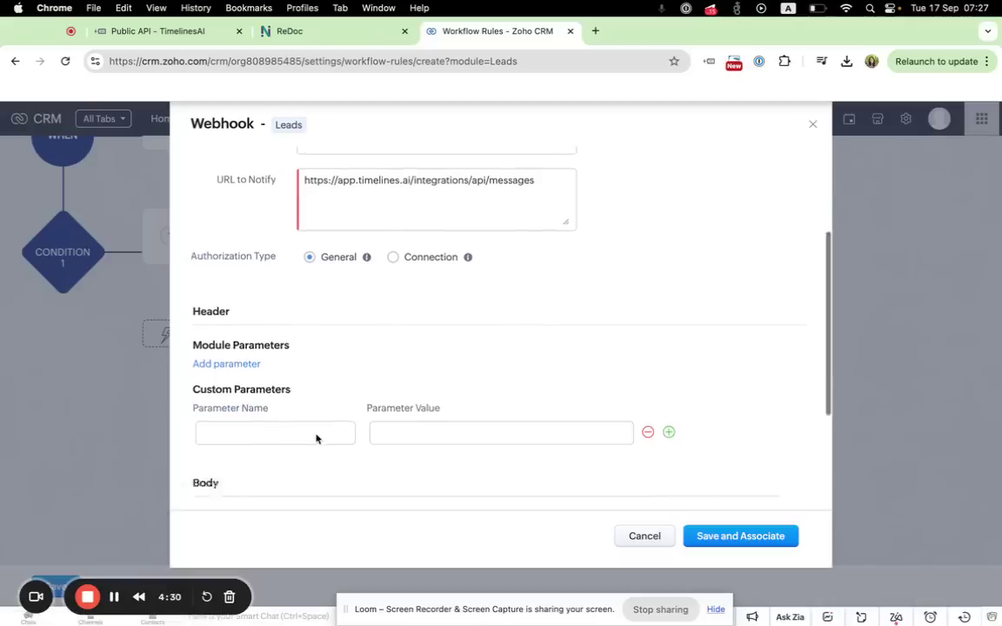
click(271, 395)
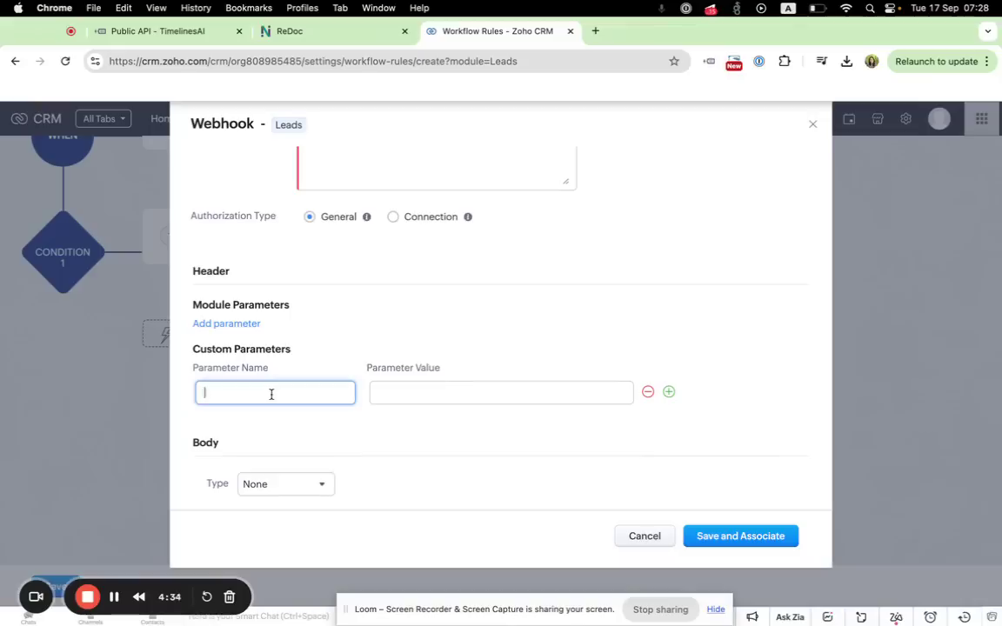
text(Authorization)
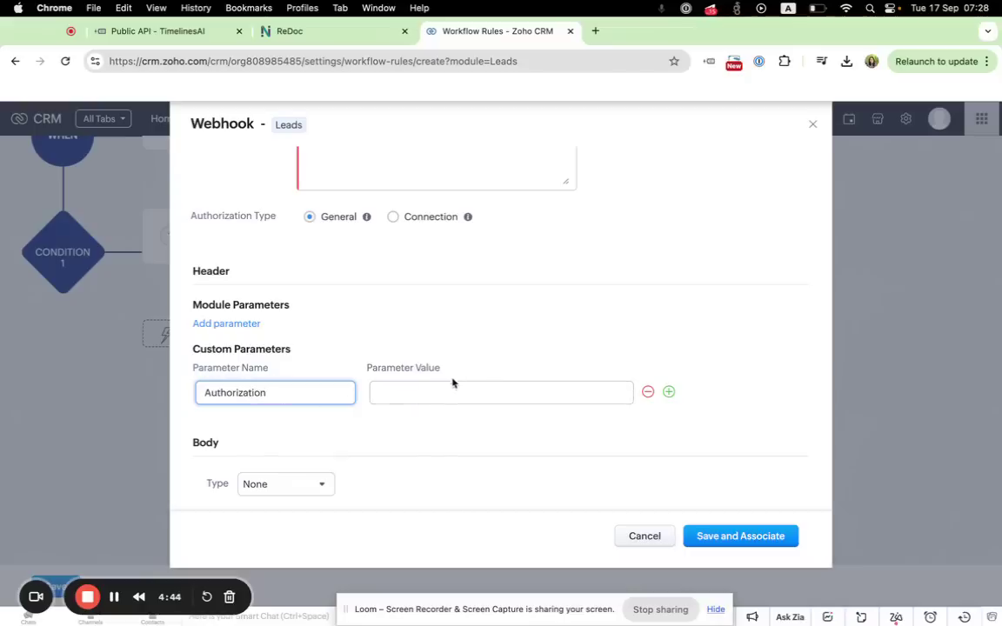
- Enter "Bearer" as the beginning of the Authorization parameter's value, correcting any misspelling
click(378, 396)
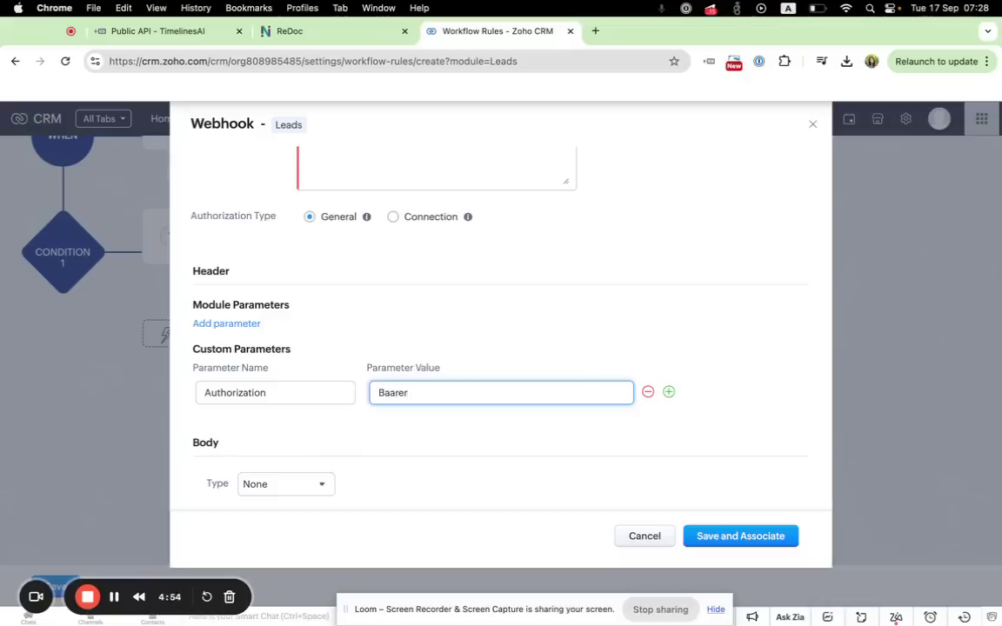
drag(416, 393, 347, 393)
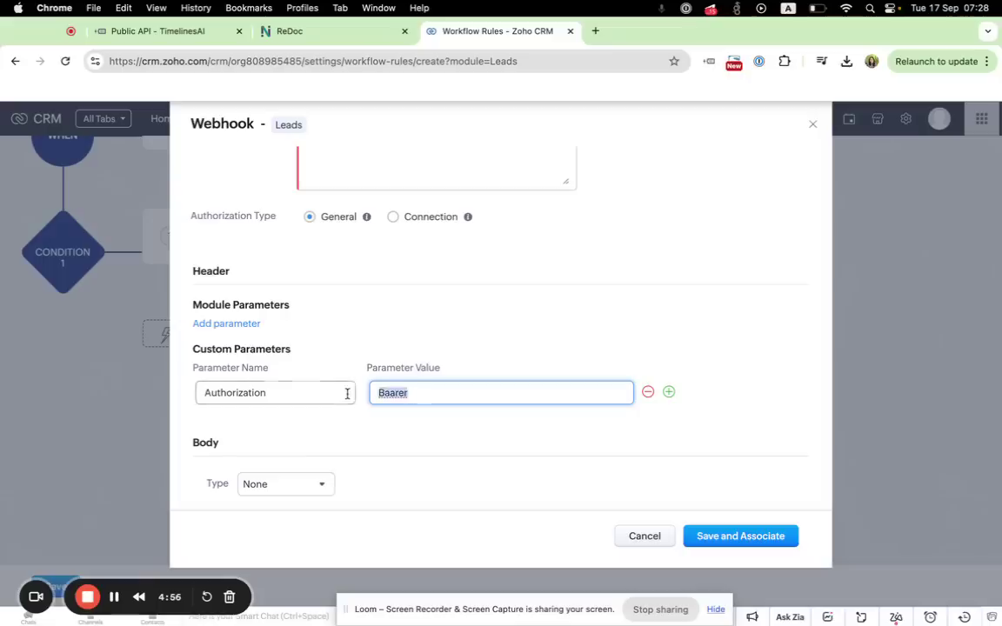
key(BackSpace)
text(Bea)
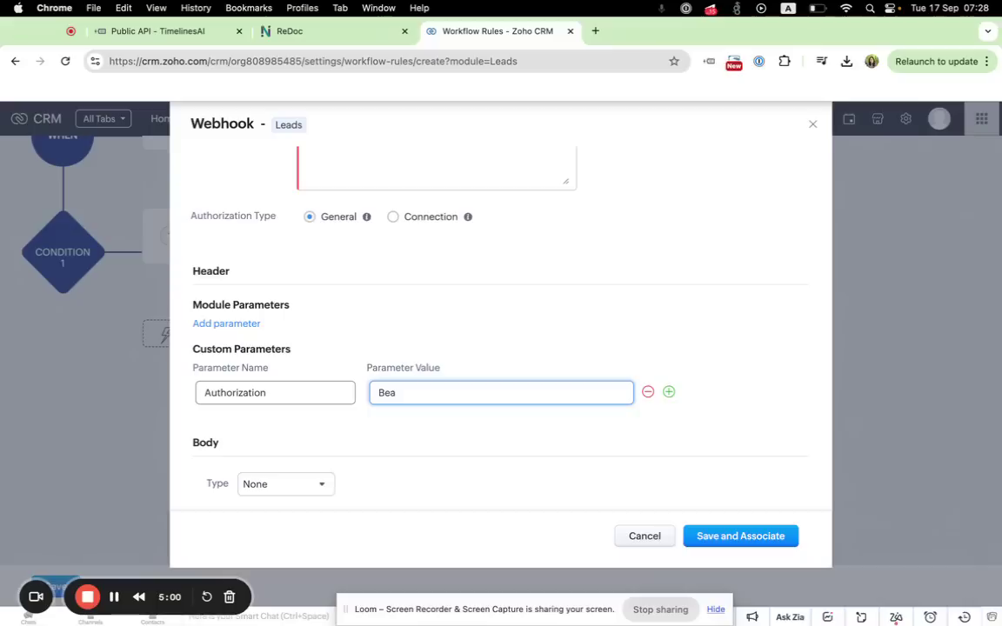
text(rer)
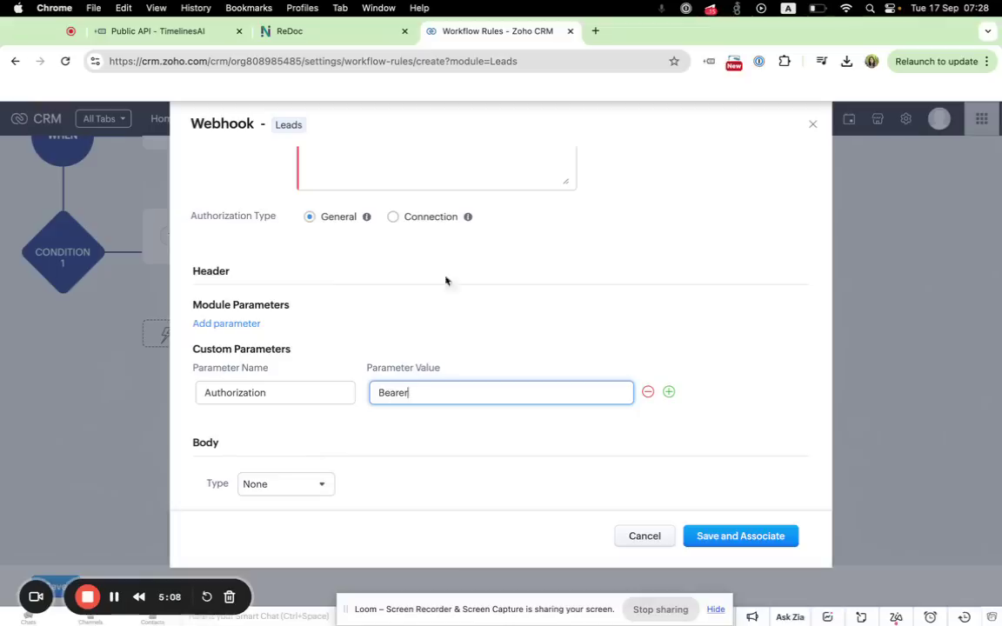
click(459, 435)
click(420, 392)
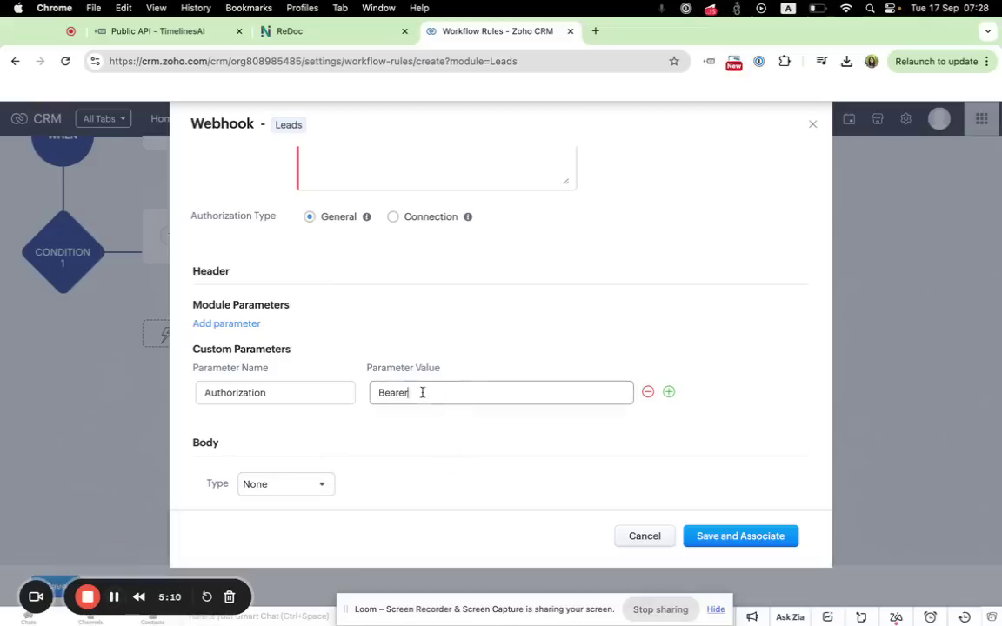
- Copy the API token from the TimelinesAI Public API page and append it to the Authorization value in Zoho CRM, separated from "Bearer" by a space
click(159, 31)
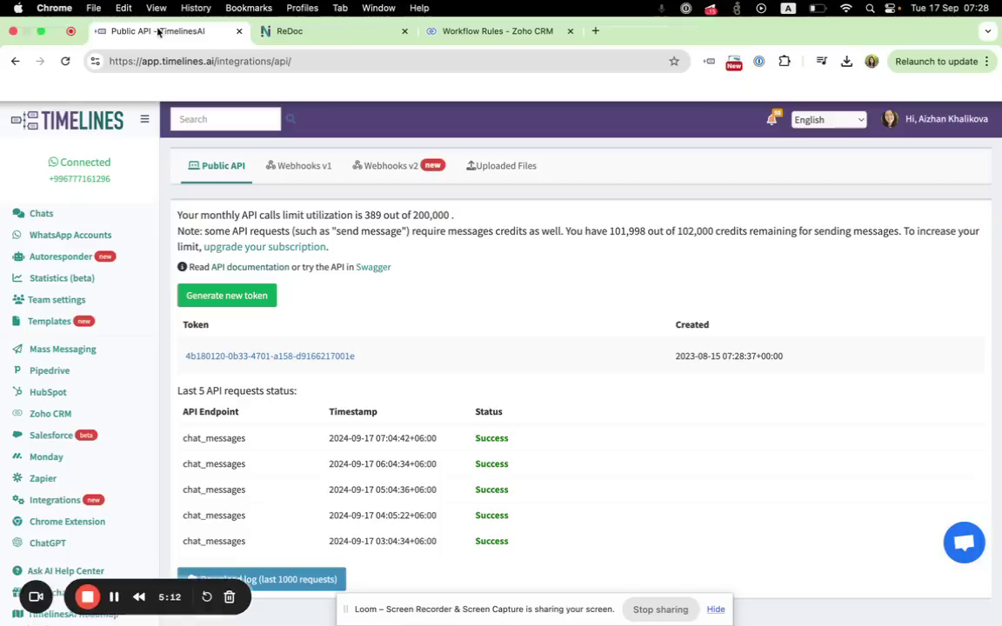
click(224, 362)
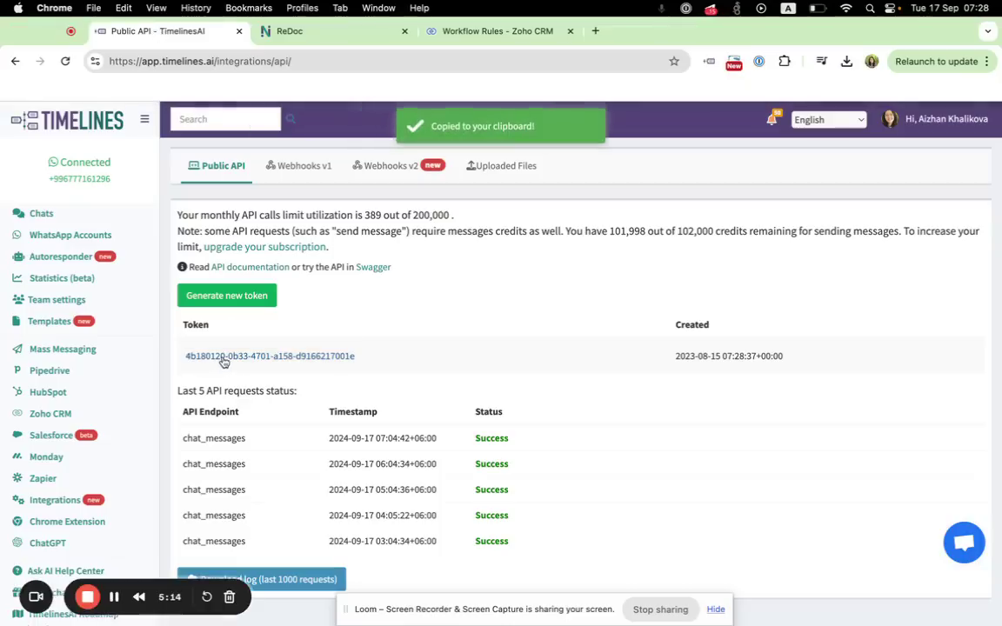
click(452, 32)
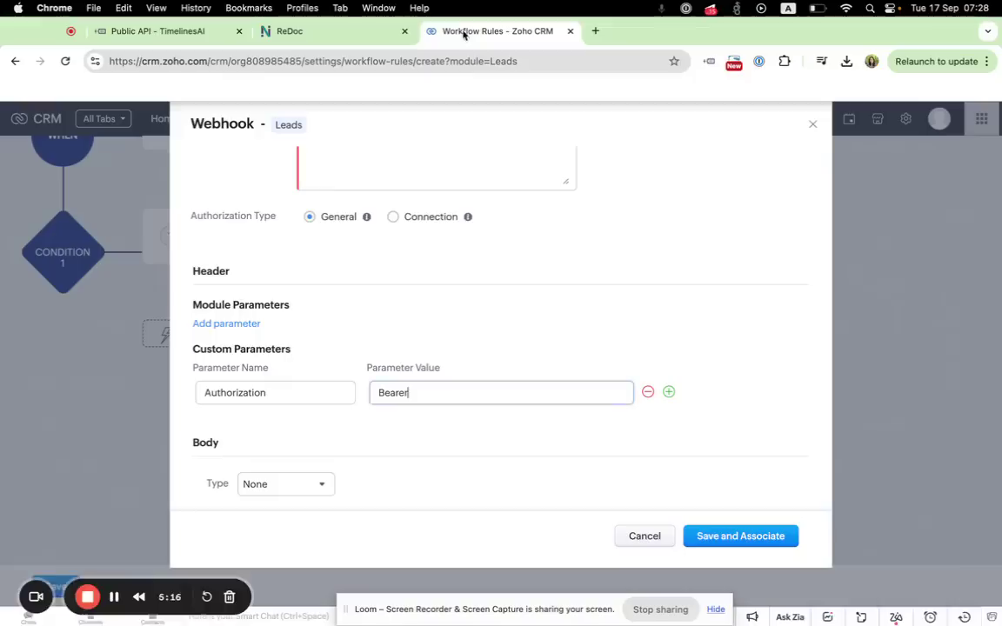
key(super+v)
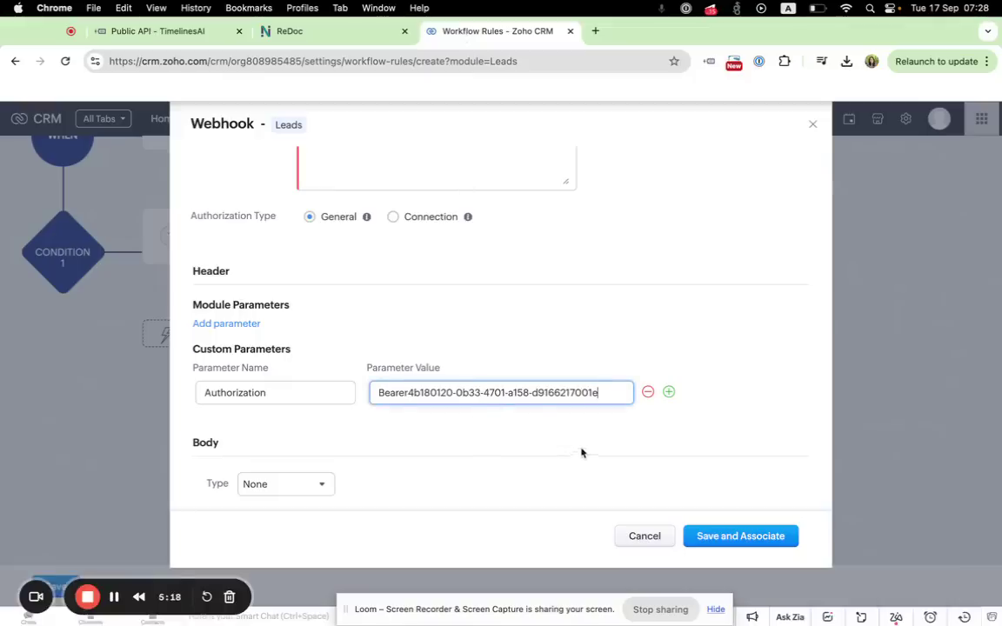
click(408, 393)
- Add a second custom header parameter named "Content-Type" with the value "application/json" to the webhook
scroll(339, 424, down, 1)
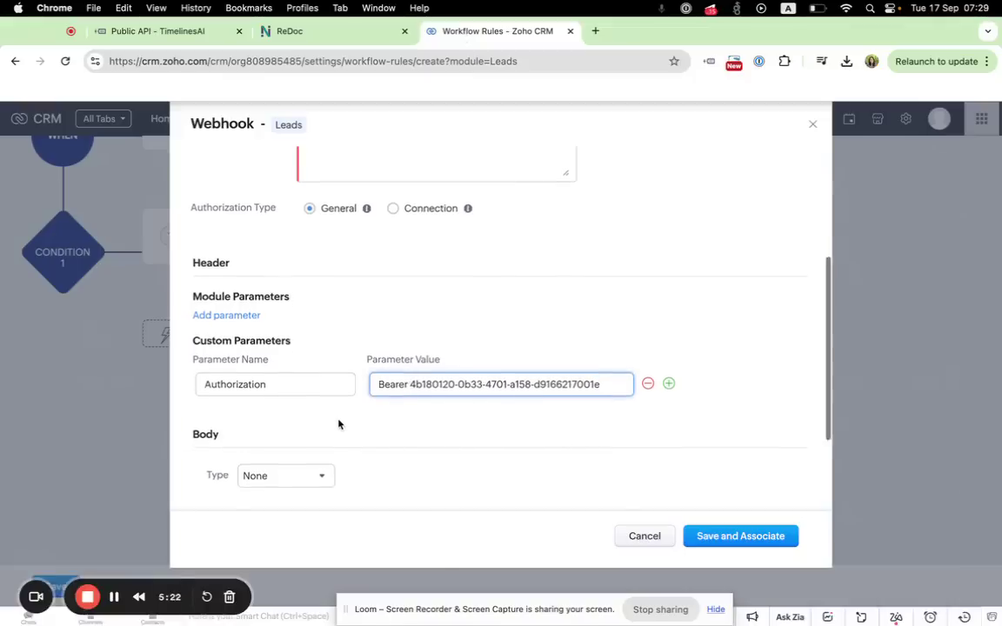
scroll(339, 424, down, 3)
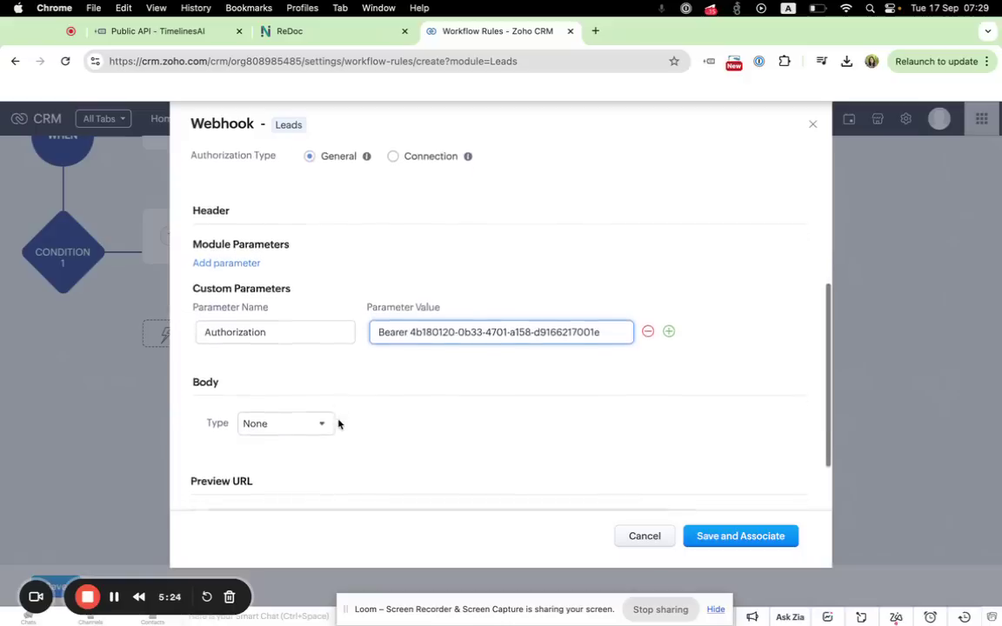
scroll(339, 423, down, 1)
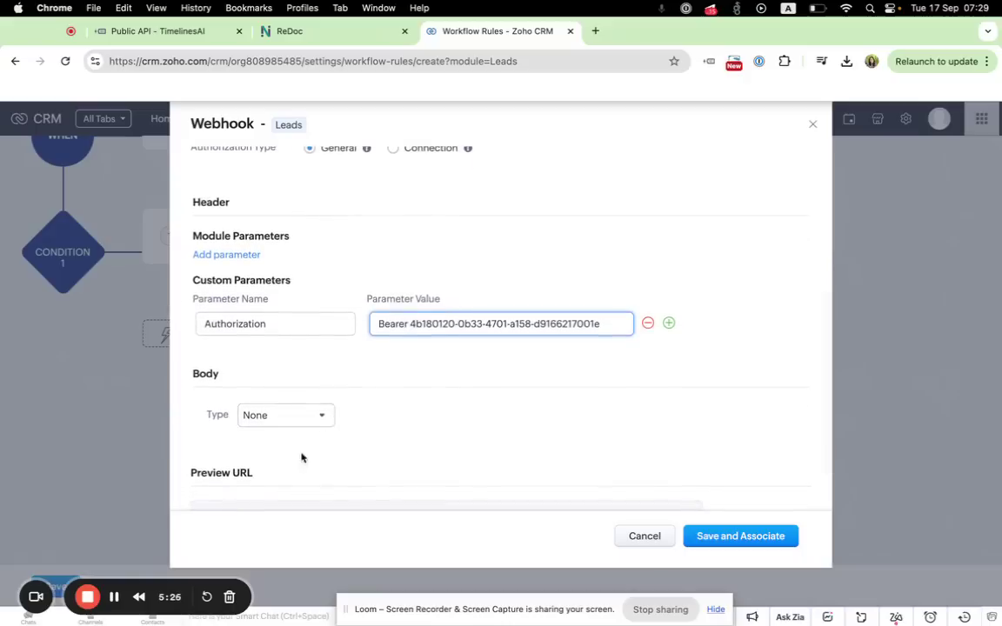
scroll(295, 368, down, 2)
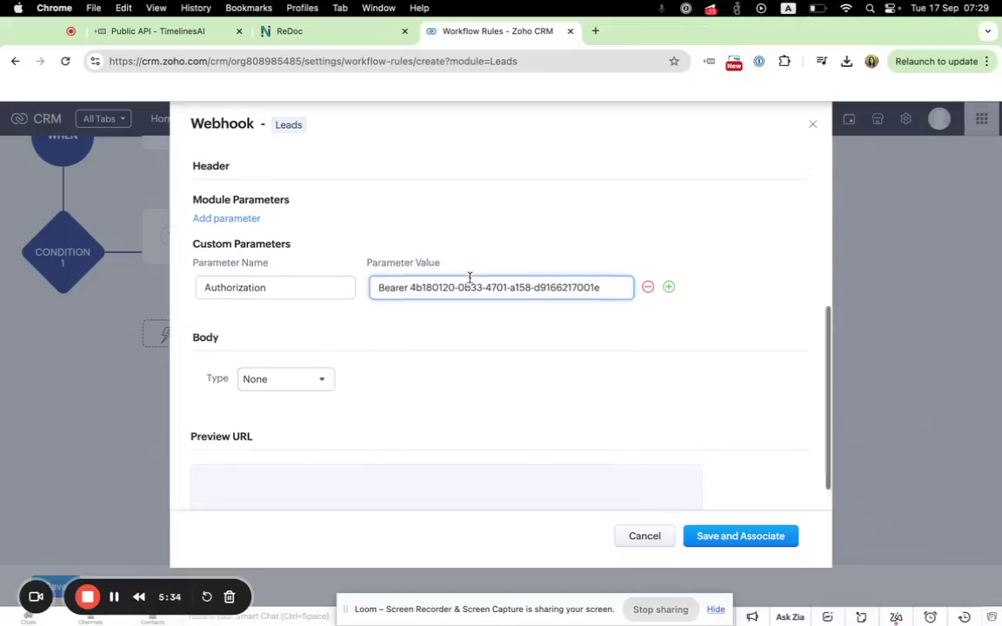
scroll(474, 283, up, 3)
click(669, 362)
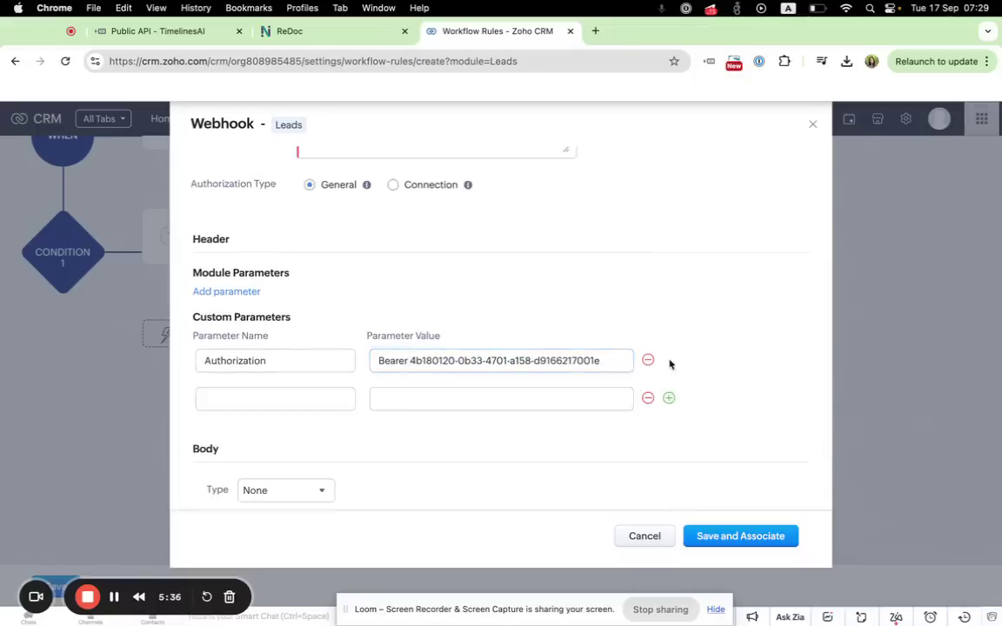
click(313, 401)
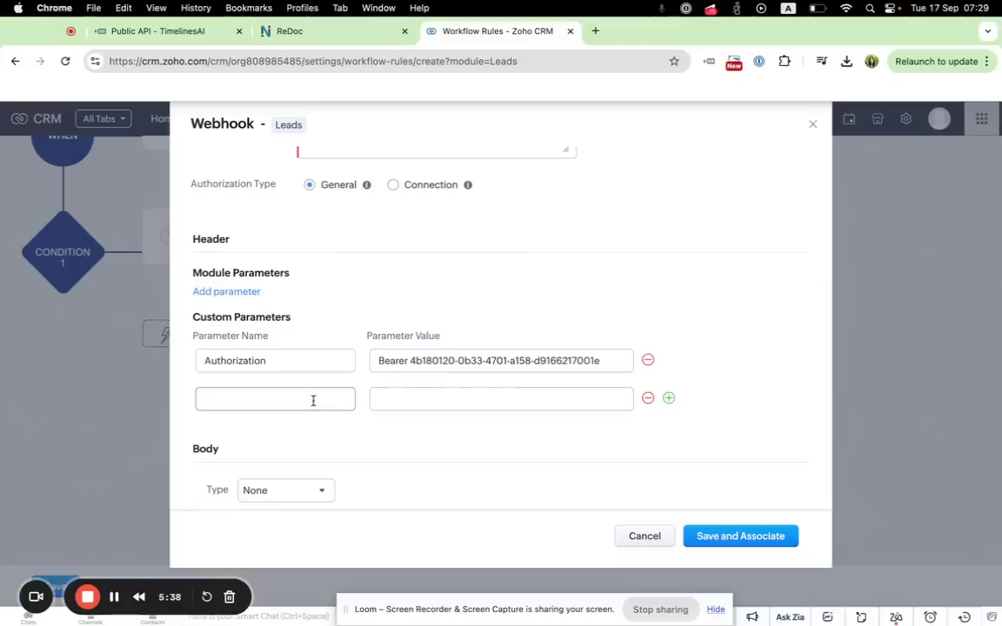
click(313, 400)
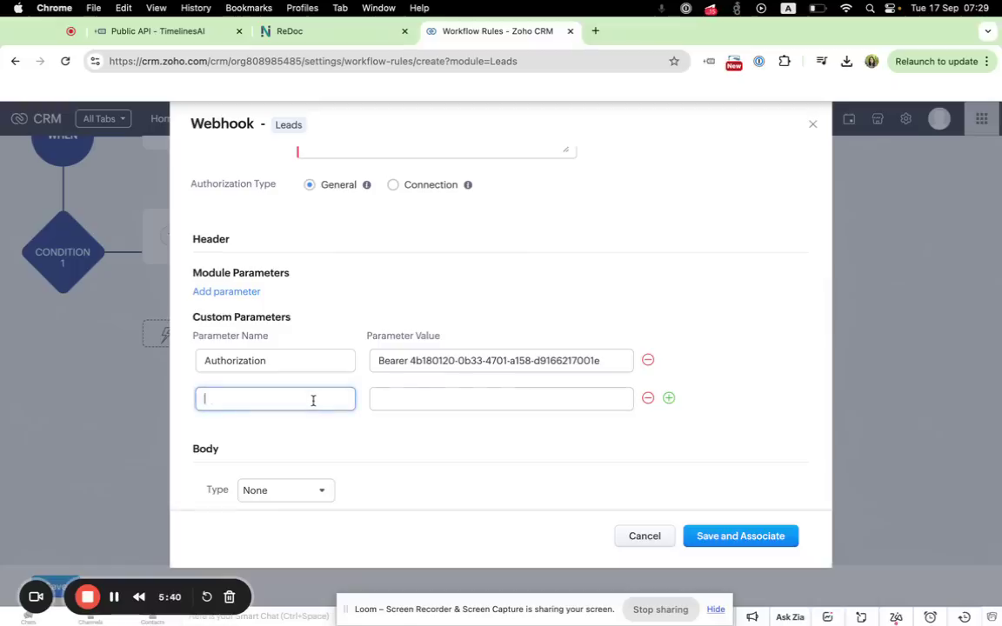
text(Content-Type)
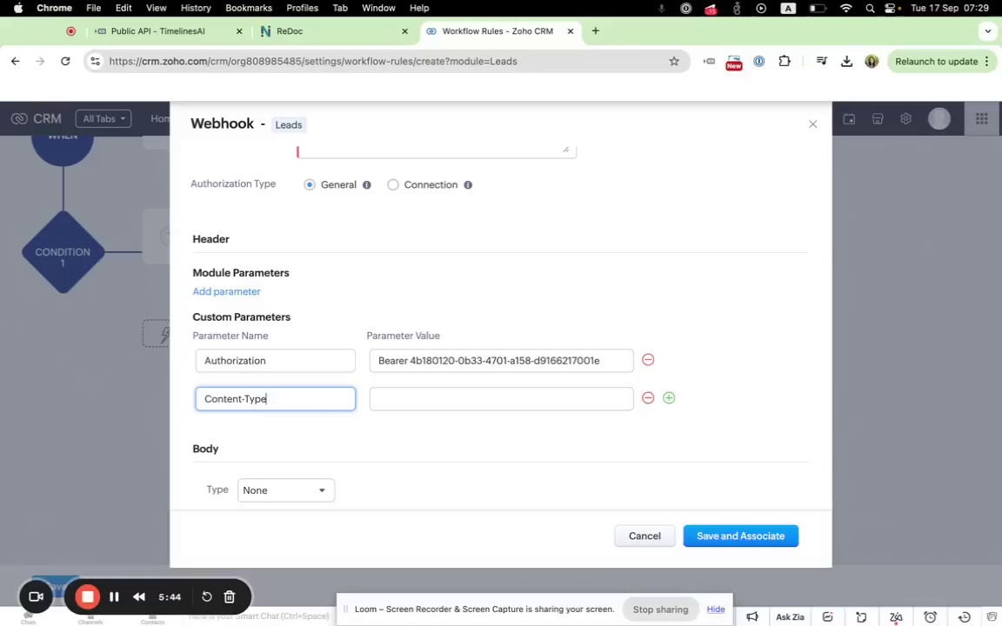
click(400, 400)
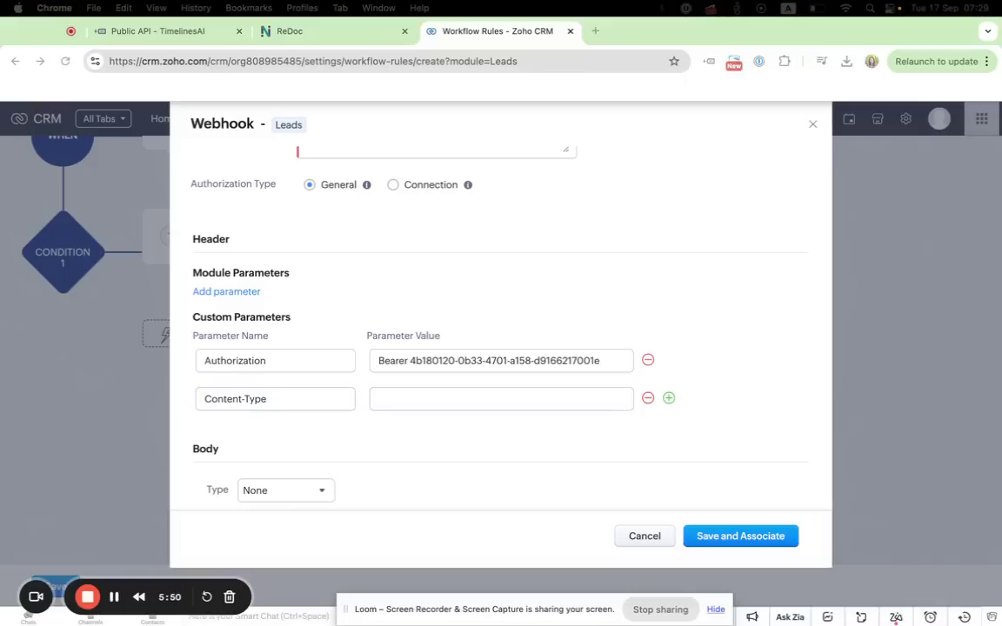
click(399, 401)
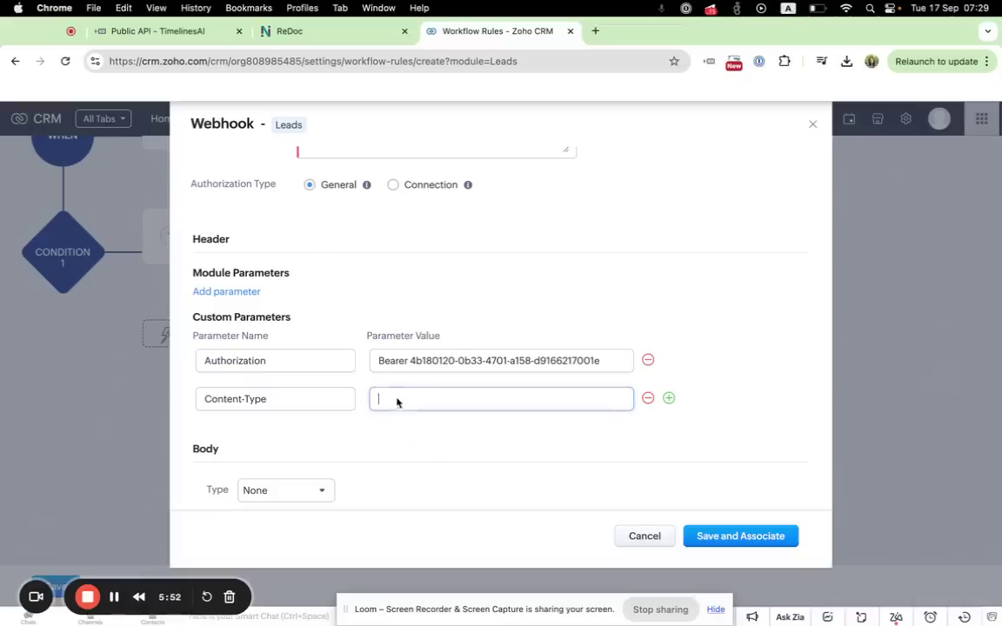
key(super+v)
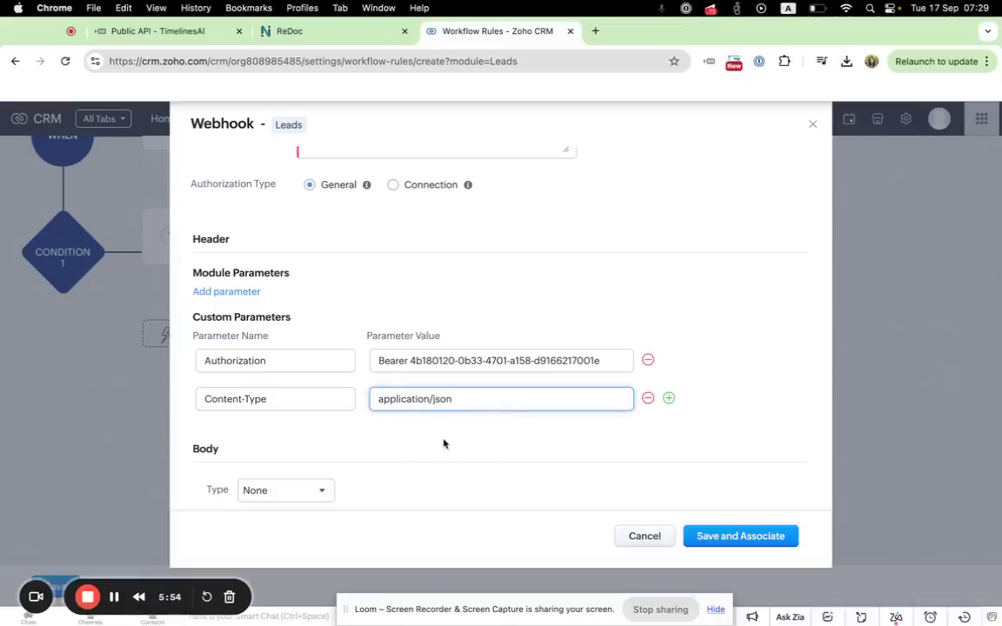
- Set the webhook's body type to Raw
scroll(442, 472, down, 3)
scroll(442, 472, down, 2)
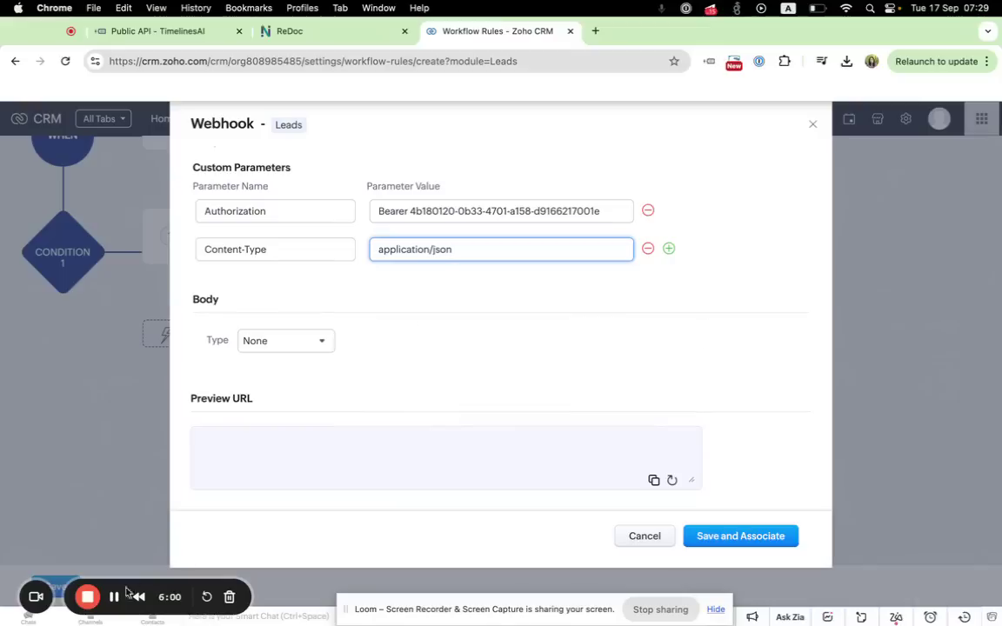
scroll(290, 404, up, 2)
click(293, 405)
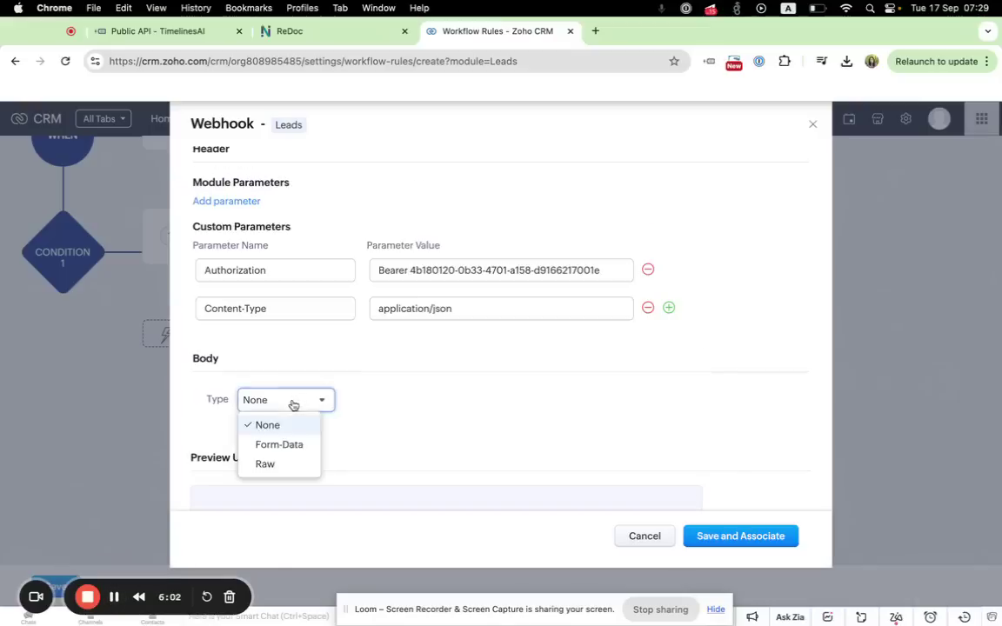
click(275, 465)
- Paste the sample JSON message payload into the raw body and clear the placeholder value of "phone"
scroll(322, 453, down, 2)
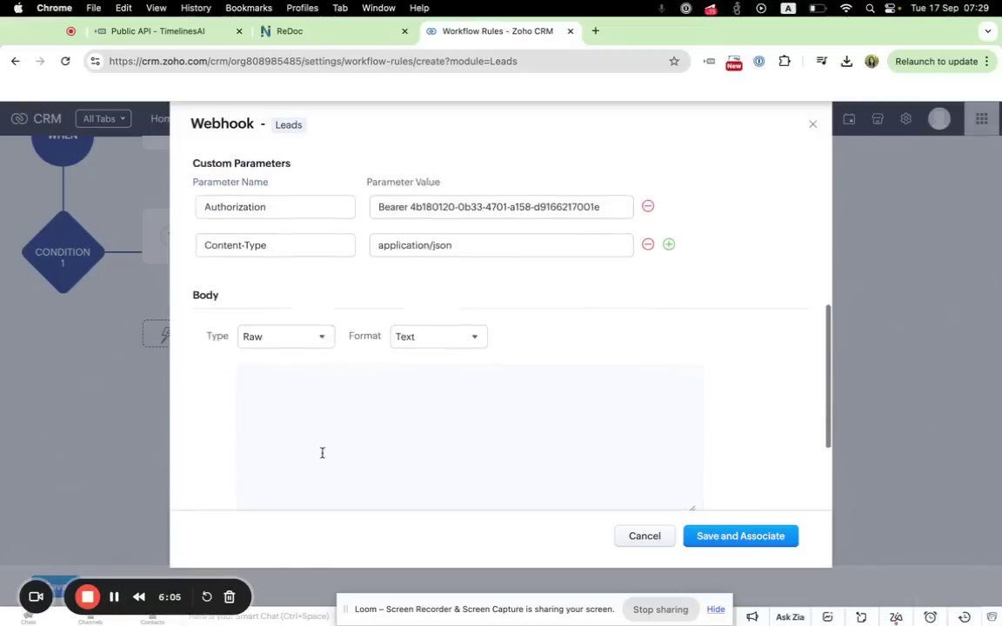
scroll(322, 453, down, 2)
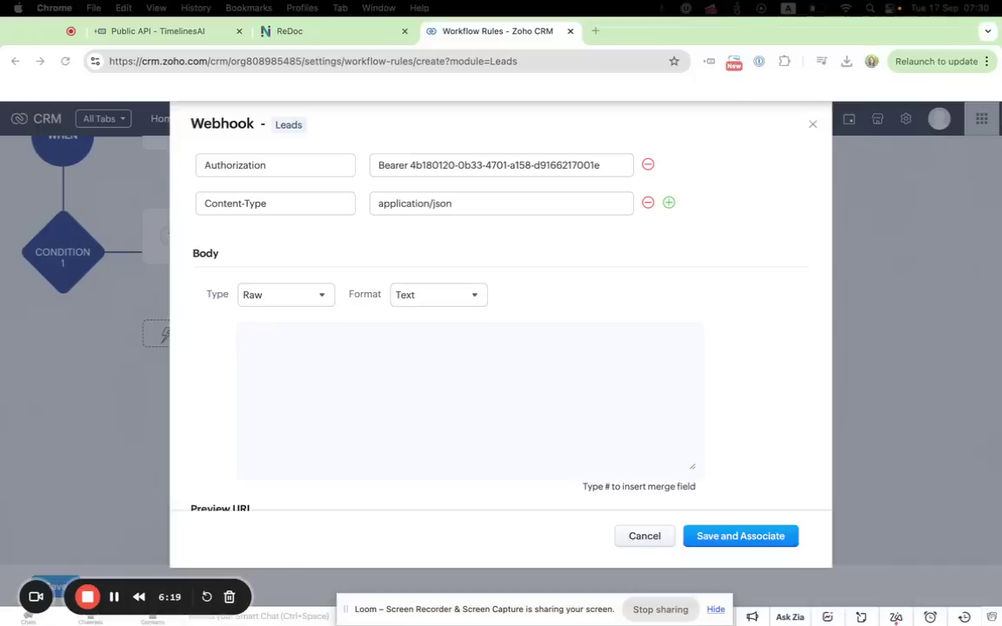
click(280, 342)
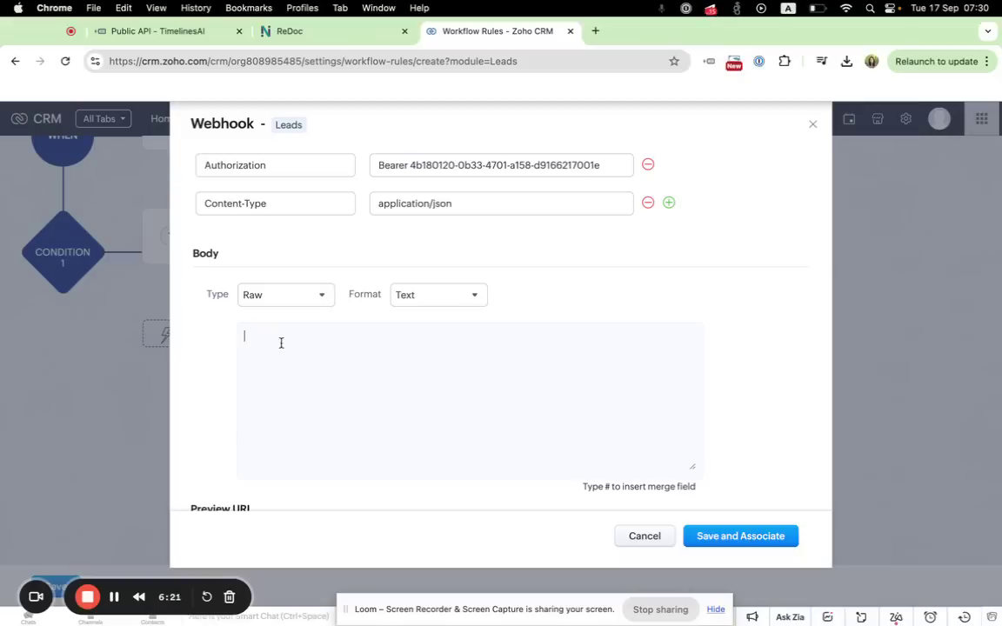
key(super+v)
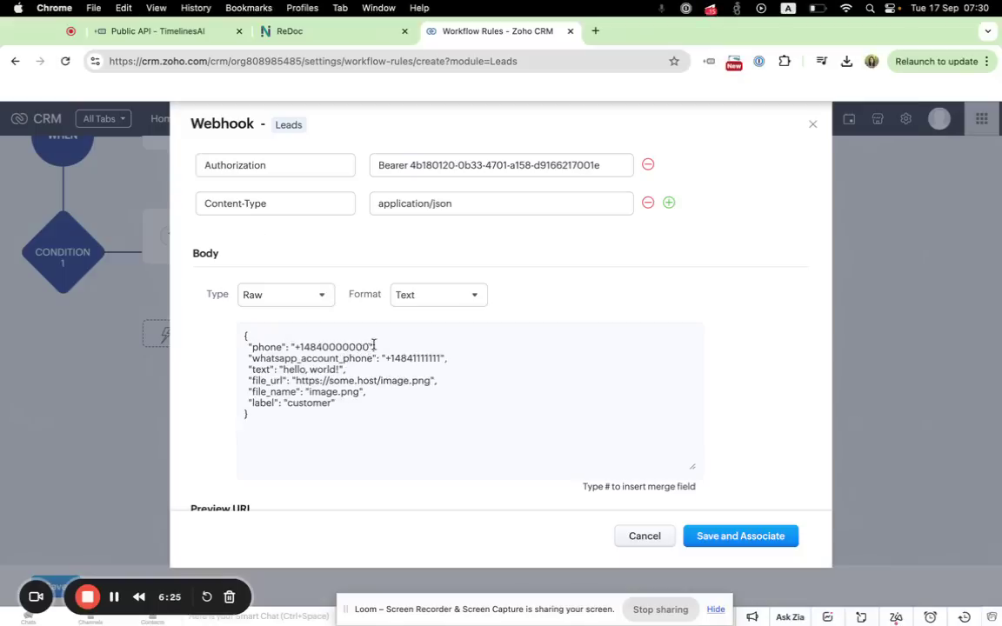
drag(371, 347, 303, 346)
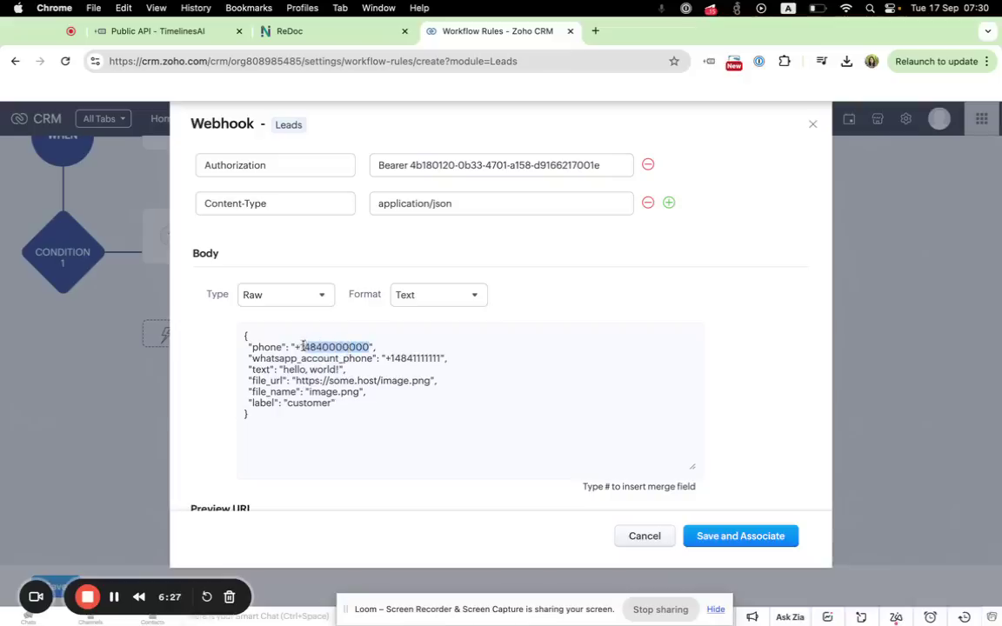
key(BackSpace)
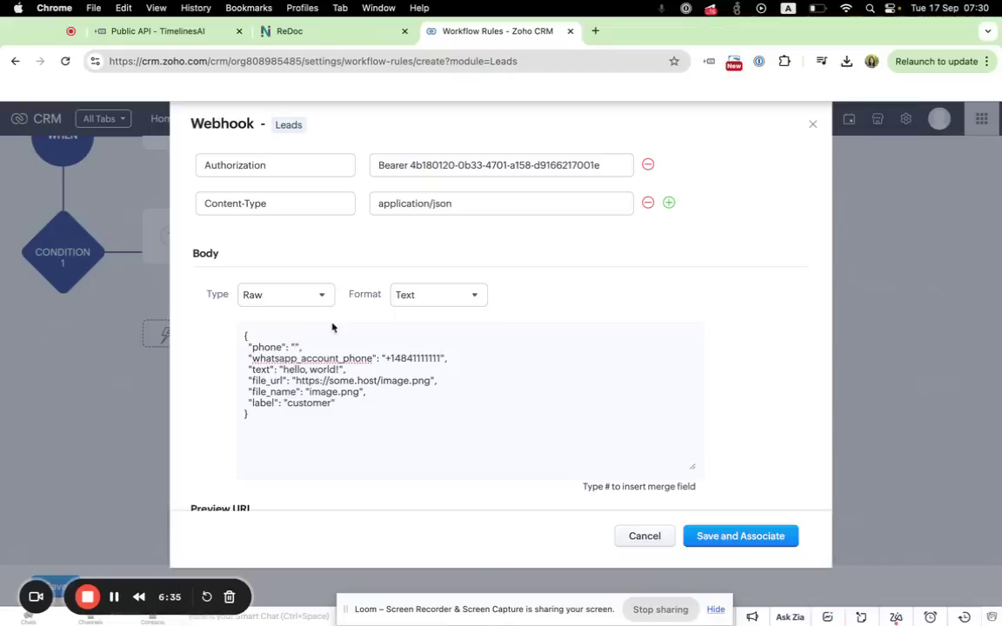
- Copy the contact's phone number from the Monday test chat in TimelinesAI and return to the Zoho CRM webhook form
click(189, 32)
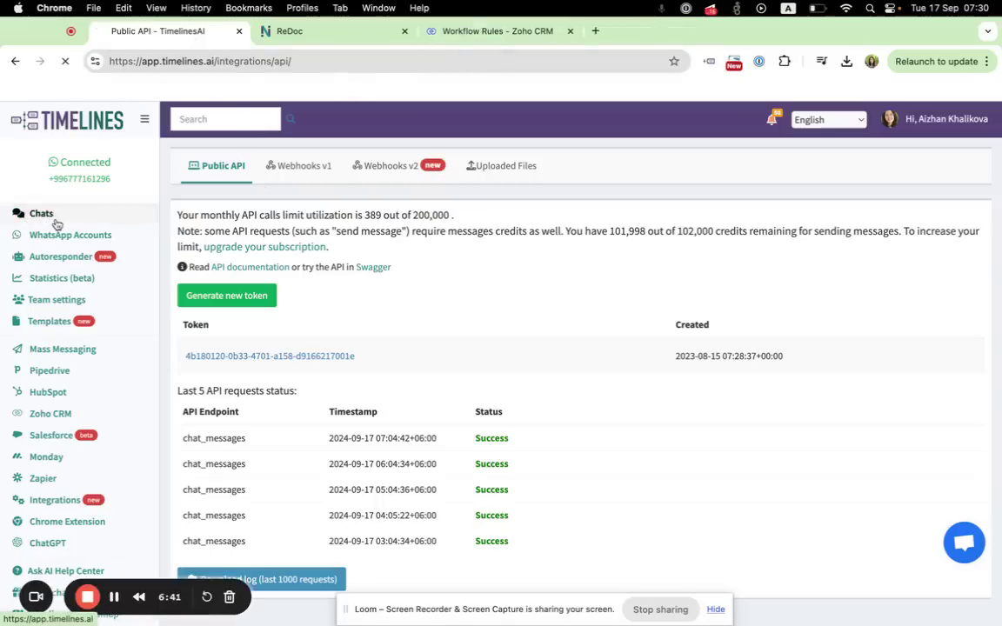
click(41, 213)
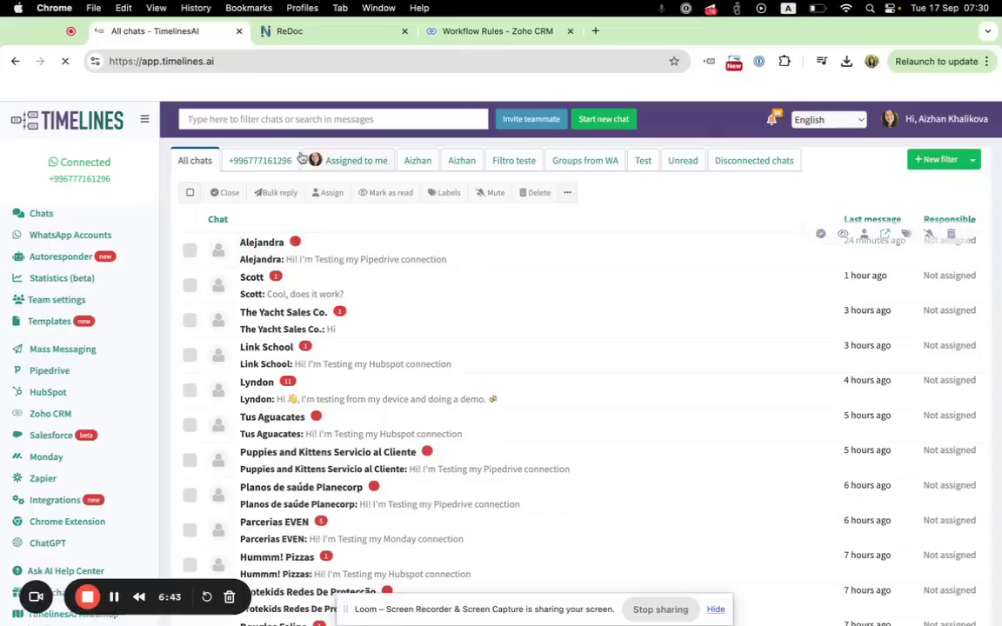
click(261, 159)
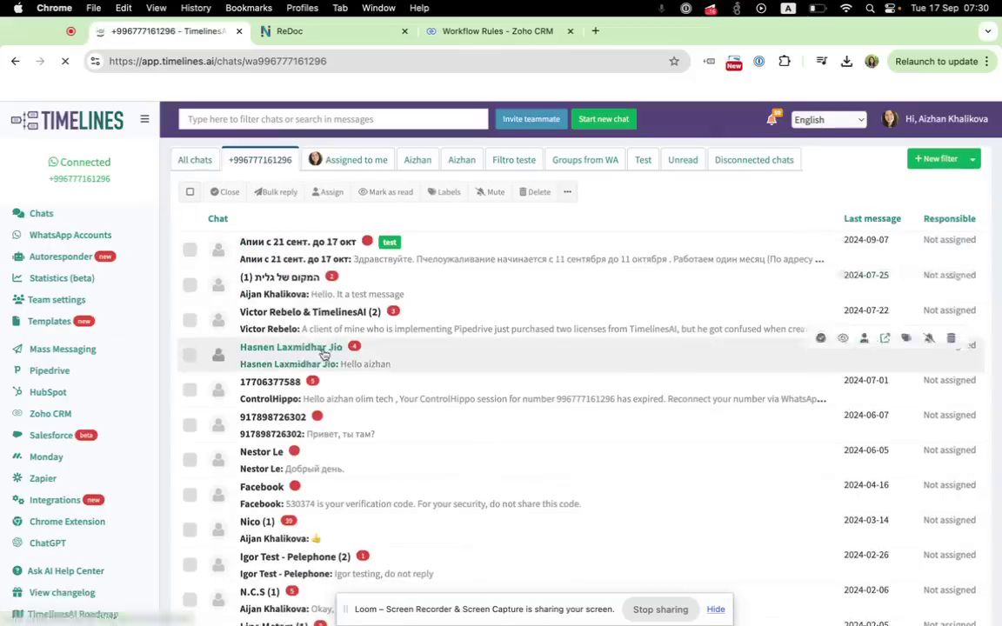
scroll(324, 352, down, 9)
scroll(323, 352, up, 5)
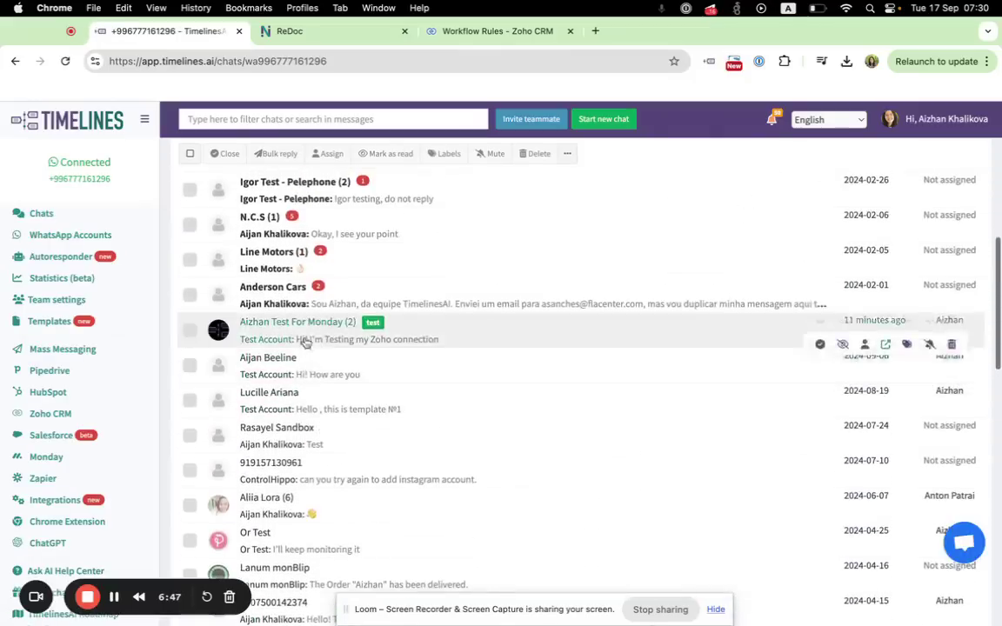
click(303, 340)
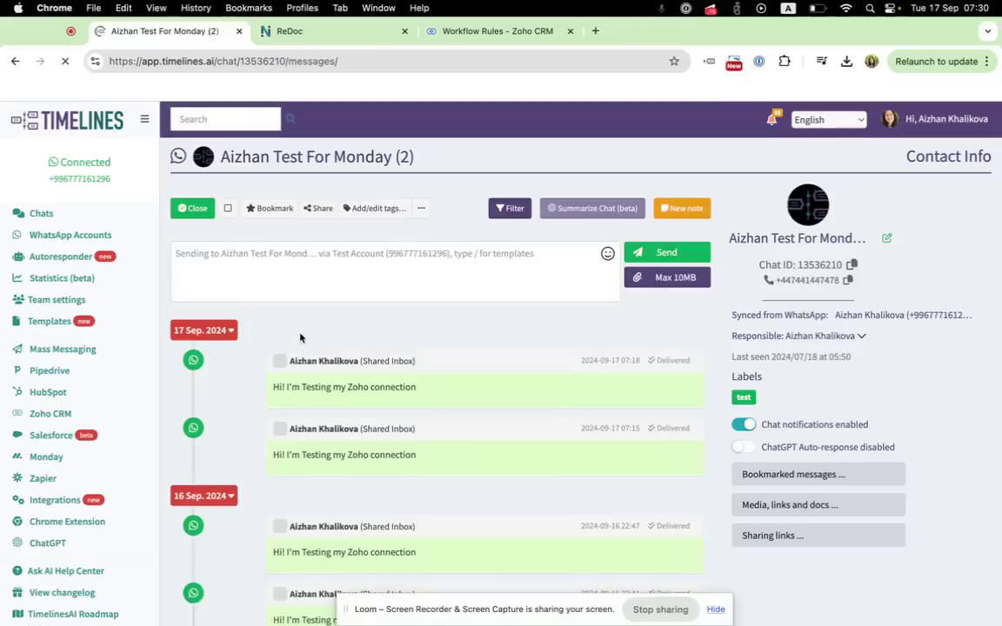
click(848, 282)
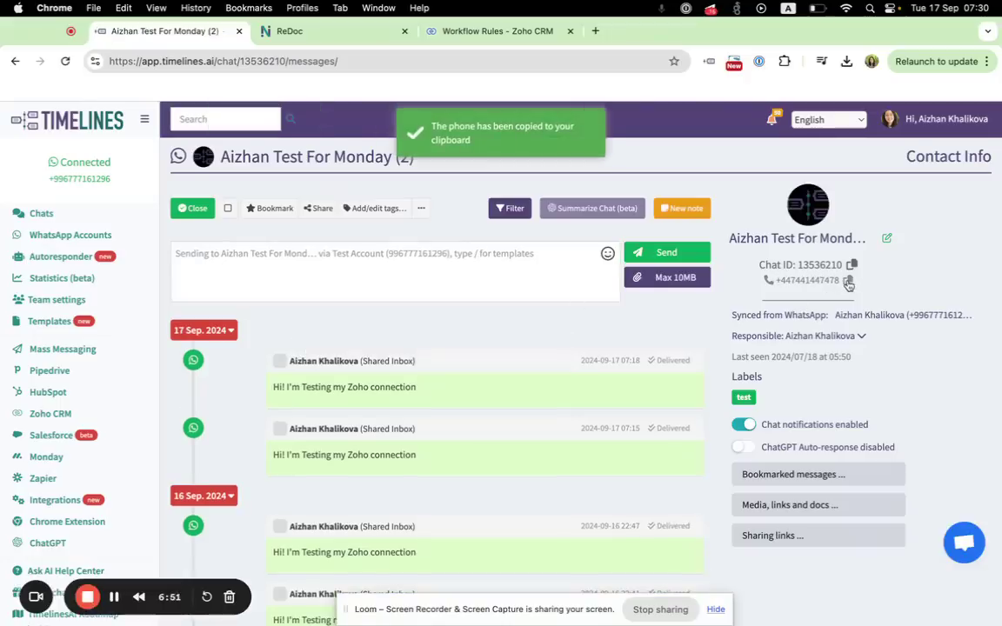
click(487, 31)
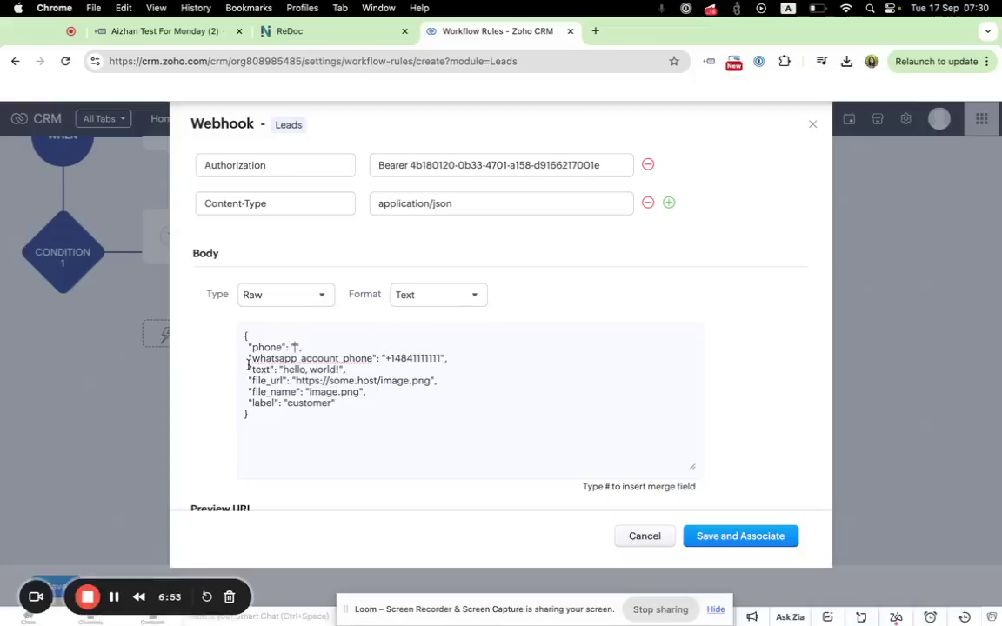
click(295, 347)
key(super+v)
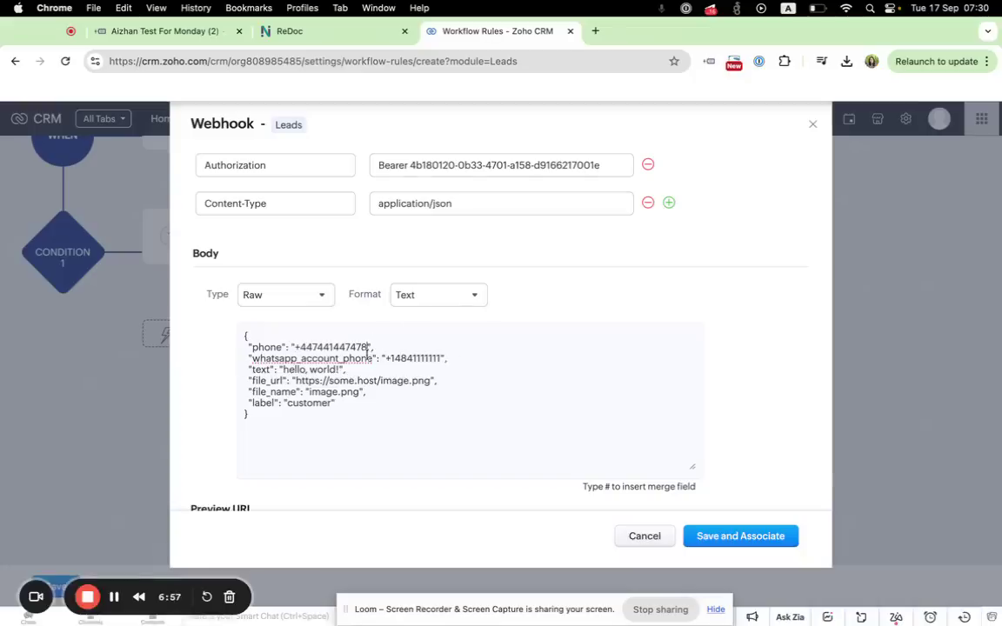
drag(366, 347, 297, 349)
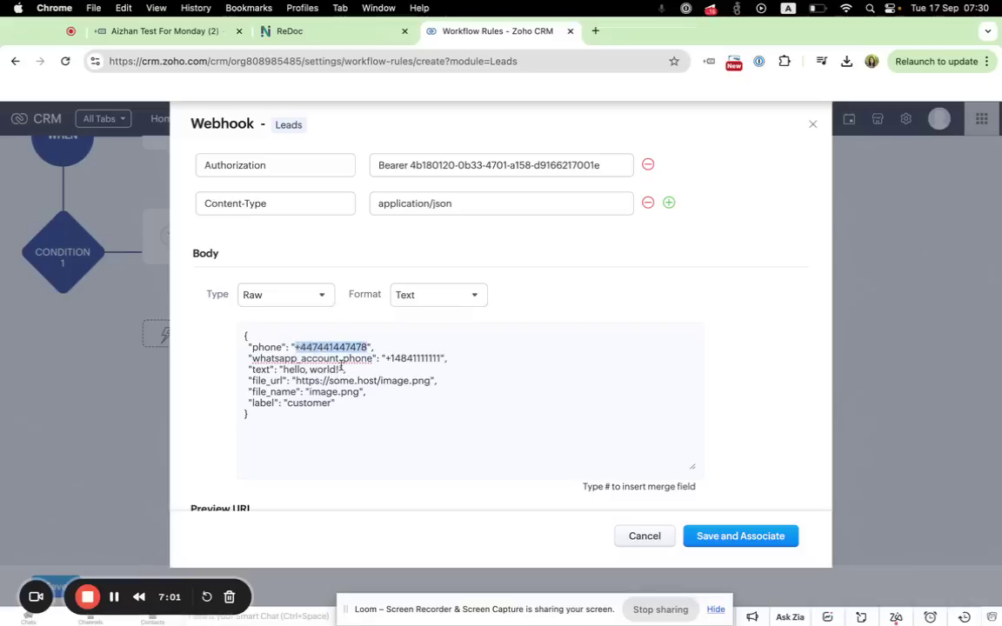
key(BackSpace)
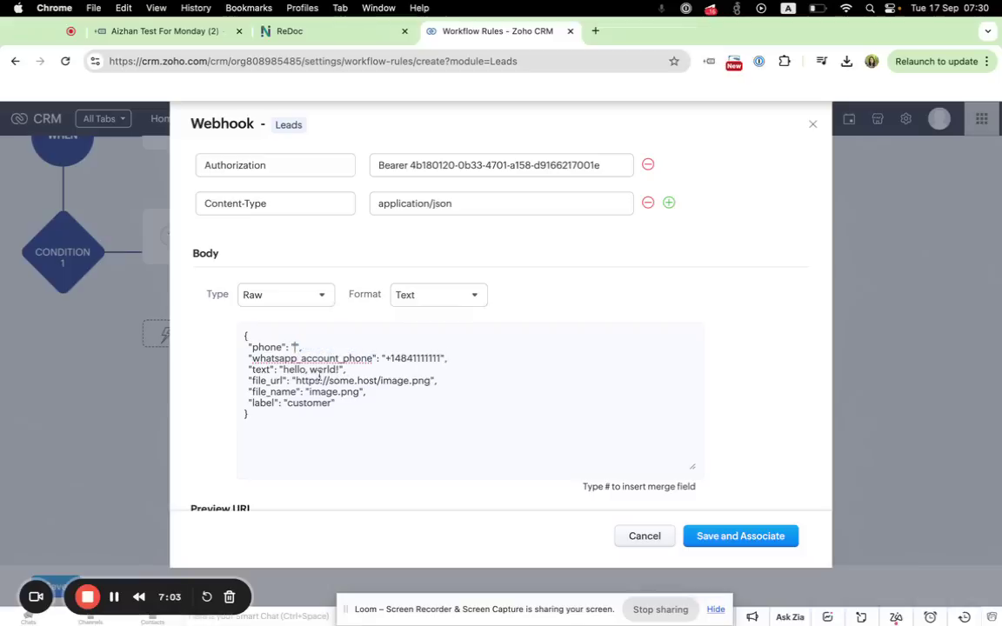
- Replace the sample "whatsapp_account_phone" value in the JSON body with the copied phone number
click(394, 359)
key(alt+shift+Right)
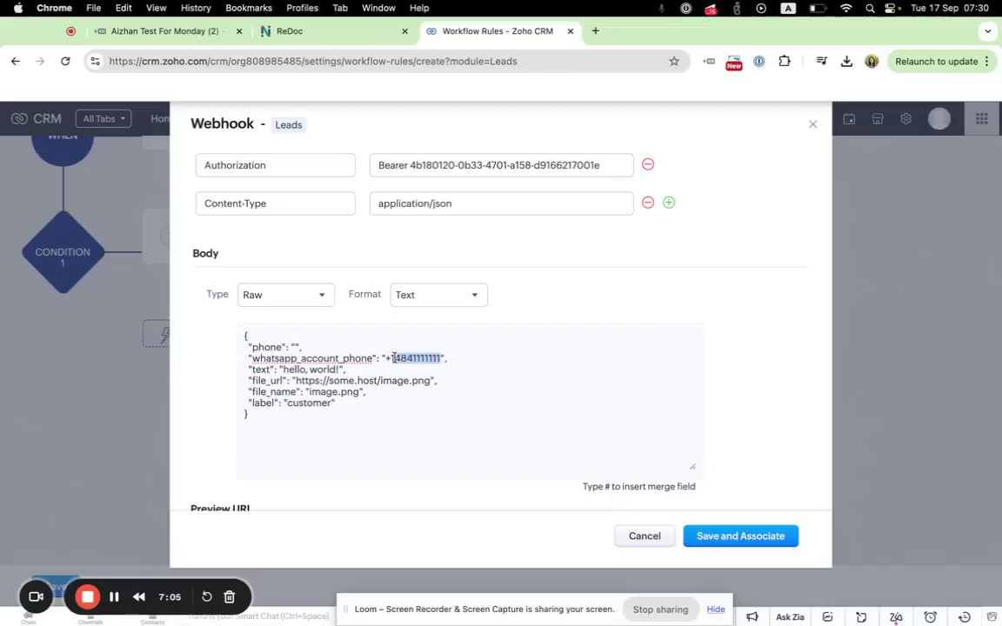
key(super+v)
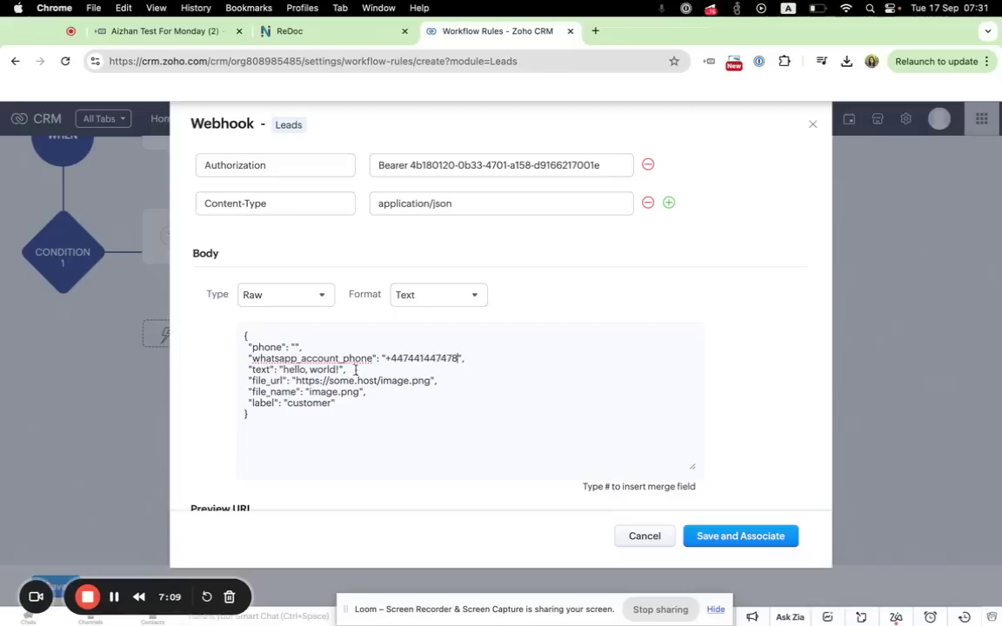
- Delete the "file_url", "file_name" and "label" lines from the JSON body
drag(247, 369, 367, 372)
drag(439, 380, 276, 381)
drag(357, 400, 245, 386)
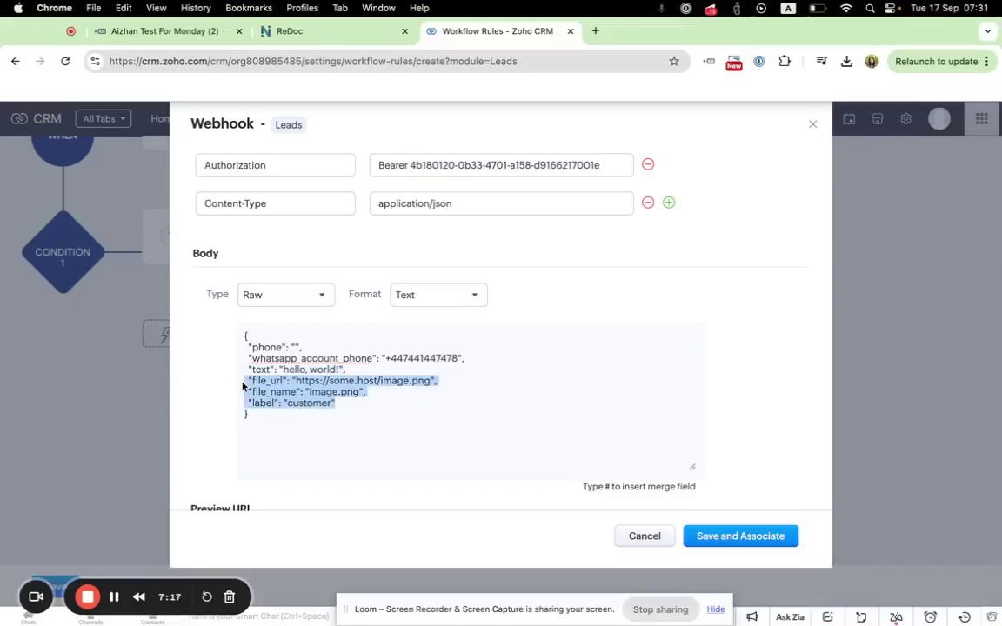
key(BackSpace)
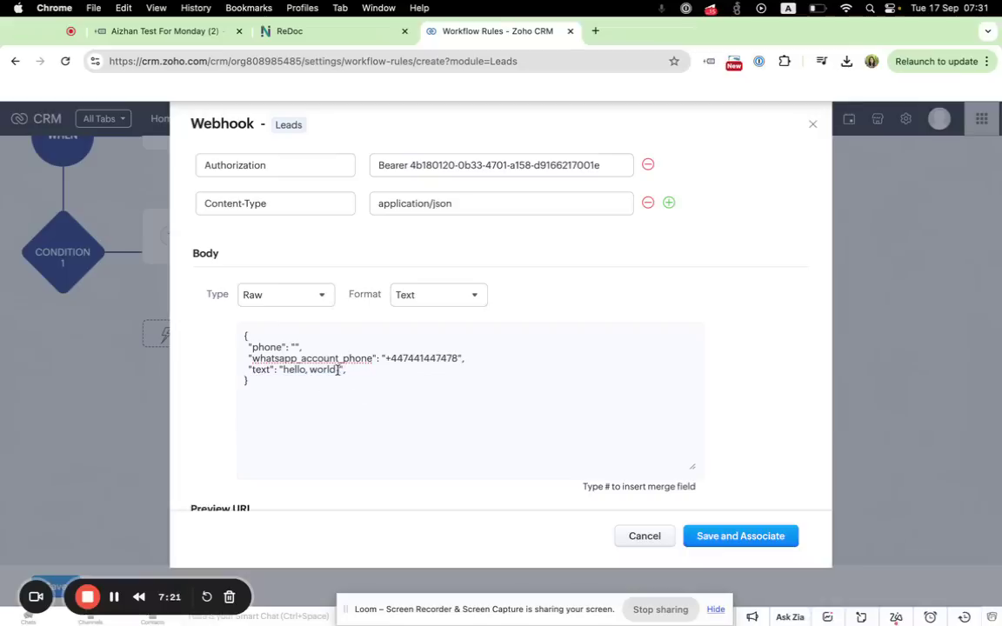
drag(340, 370, 284, 371)
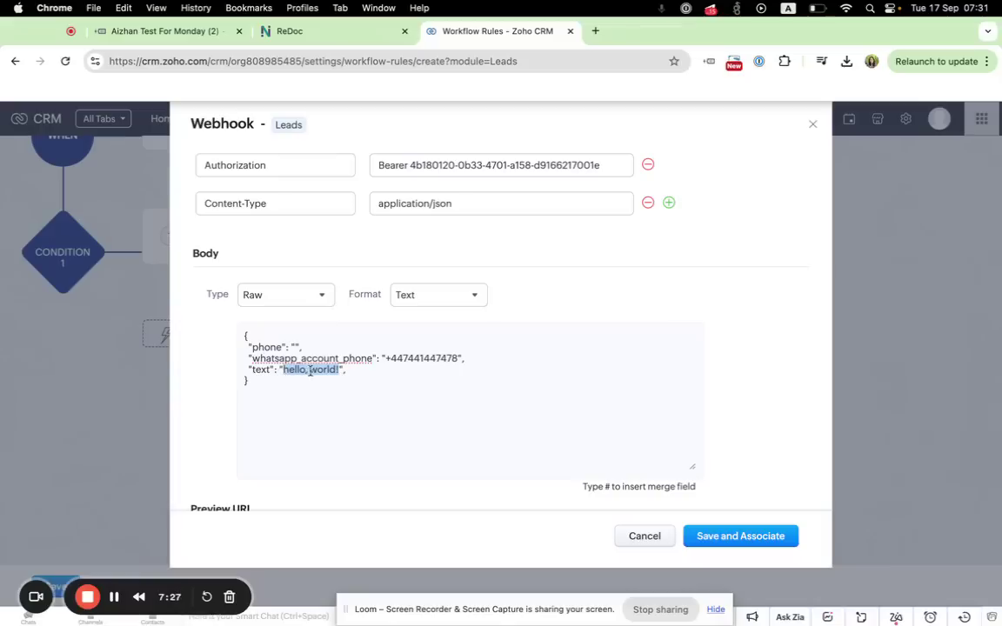
click(295, 347)
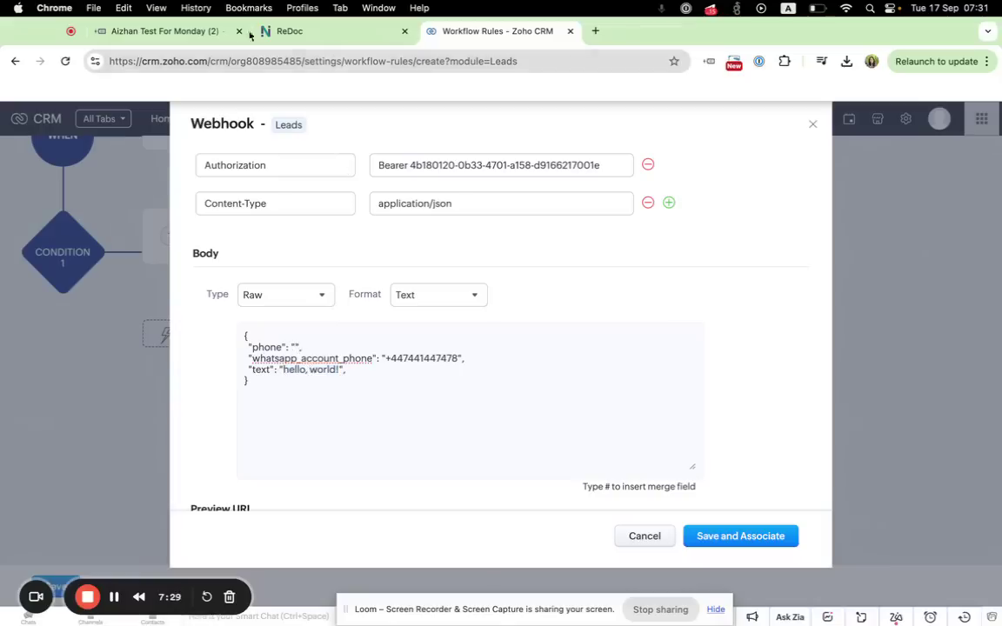
- Switch to TimelinesAI and copy the phone number of the user's own connected WhatsApp account
click(178, 30)
click(70, 235)
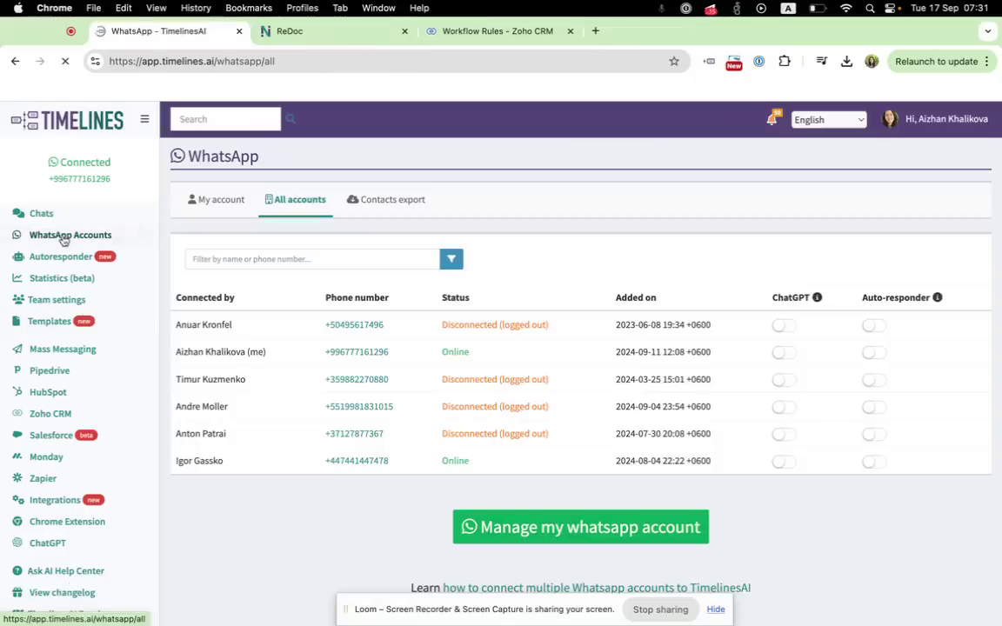
click(213, 199)
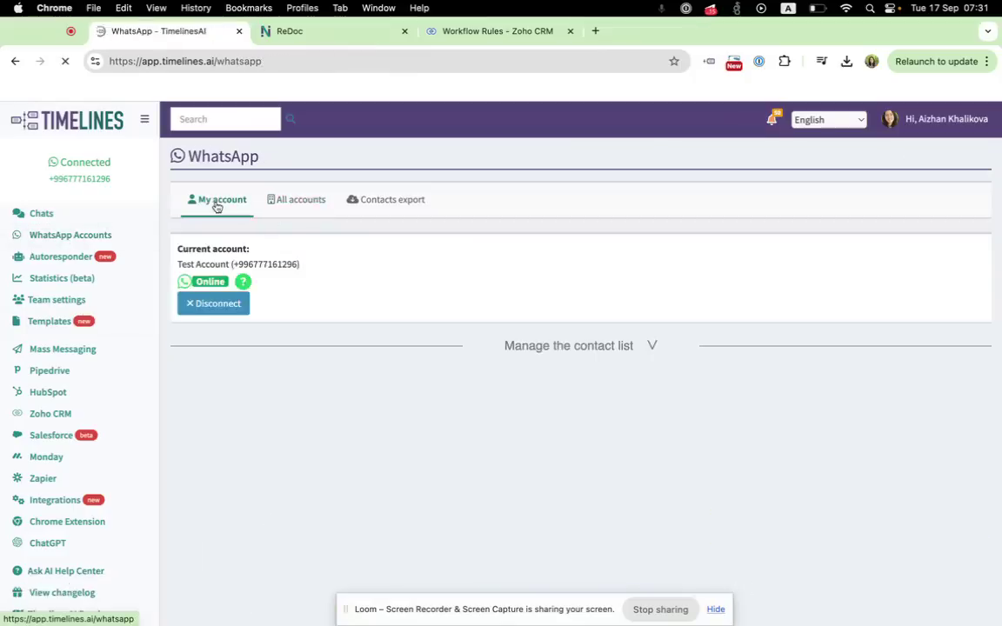
drag(302, 264, 233, 264)
key(super+c)
- Return to the Zoho CRM webhook form and paste the copied number as the "phone" value in the JSON body
click(298, 35)
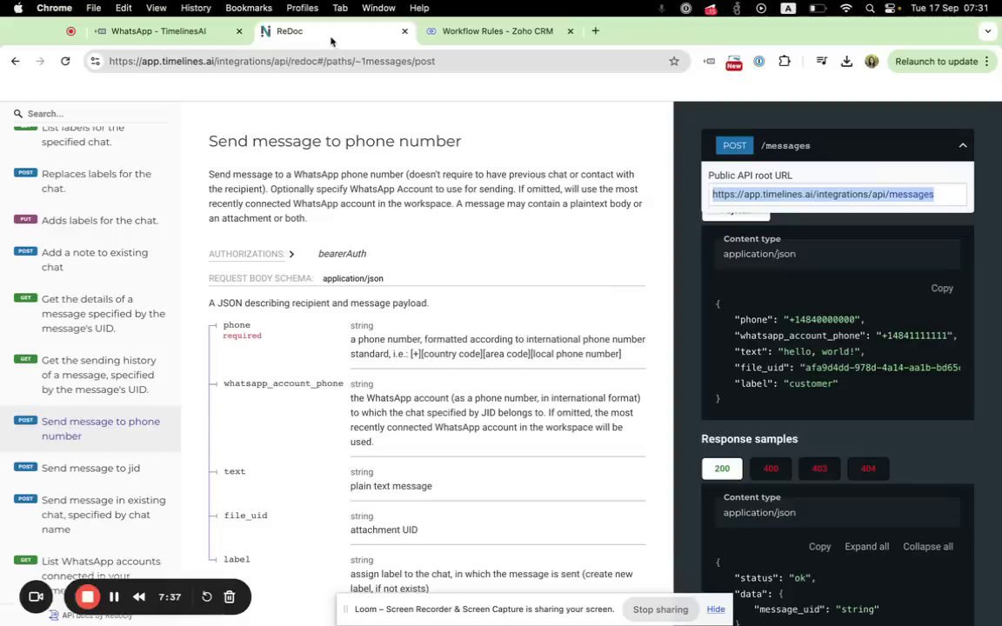
click(487, 31)
click(294, 346)
key(super+v)
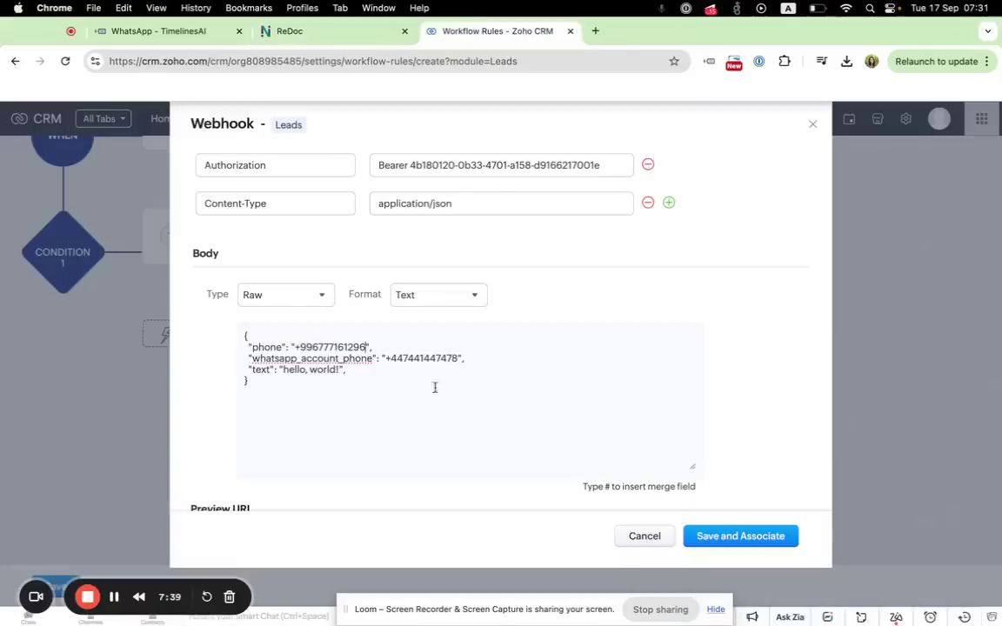
- Save the webhook and associate it with the rule's instant actions, and save the workflow rule
scroll(524, 447, down, 3)
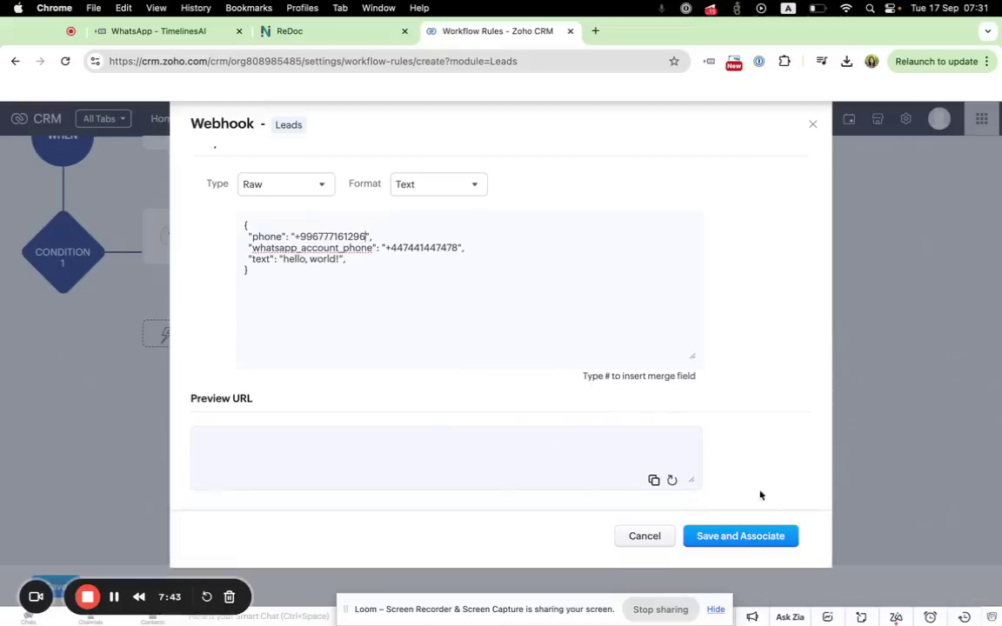
click(741, 537)
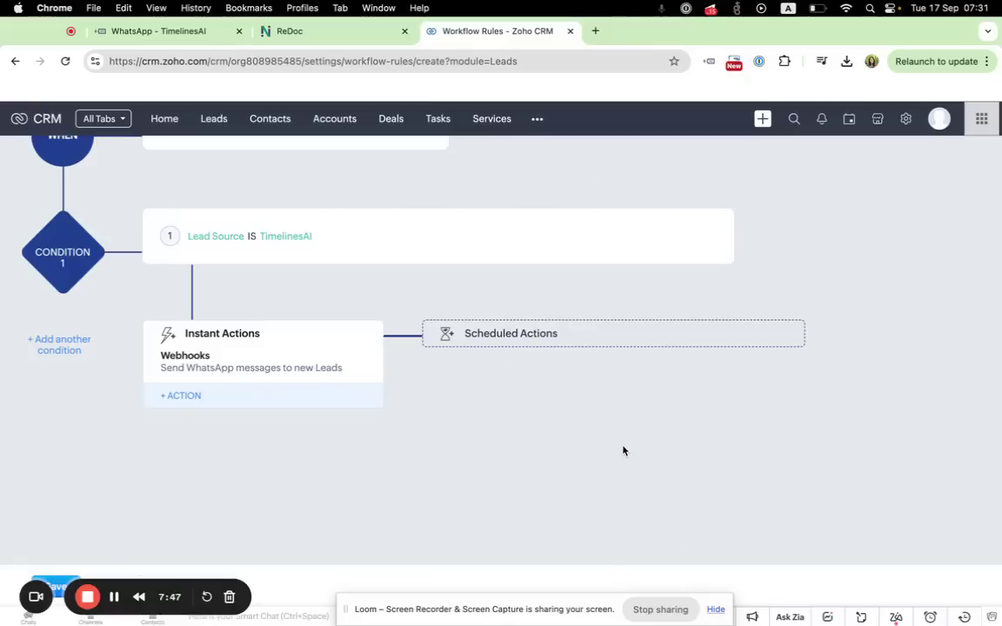
scroll(623, 450, down, 1)
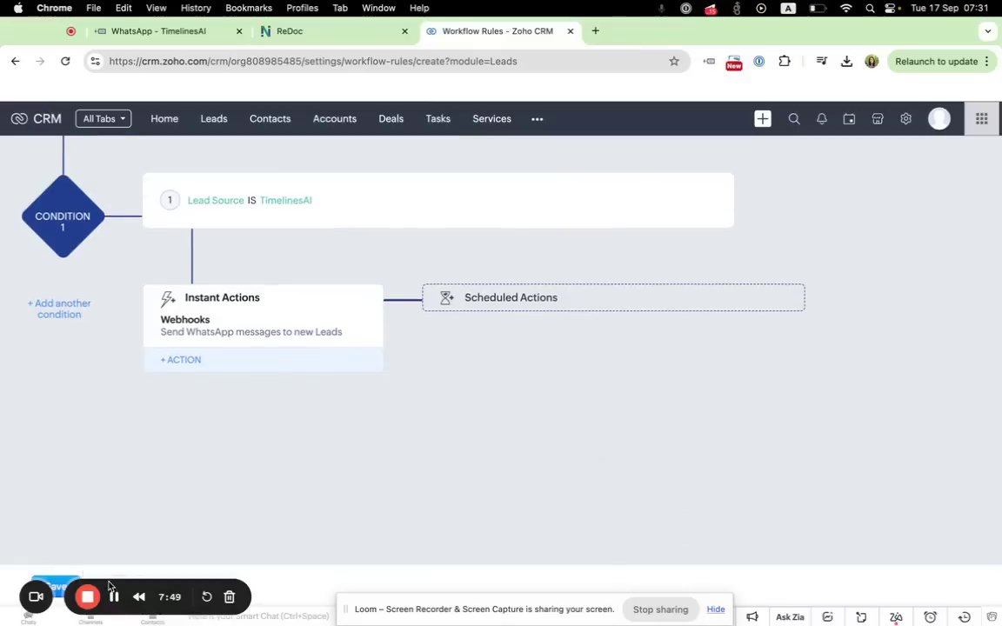
drag(110, 587, 219, 587)
click(53, 587)
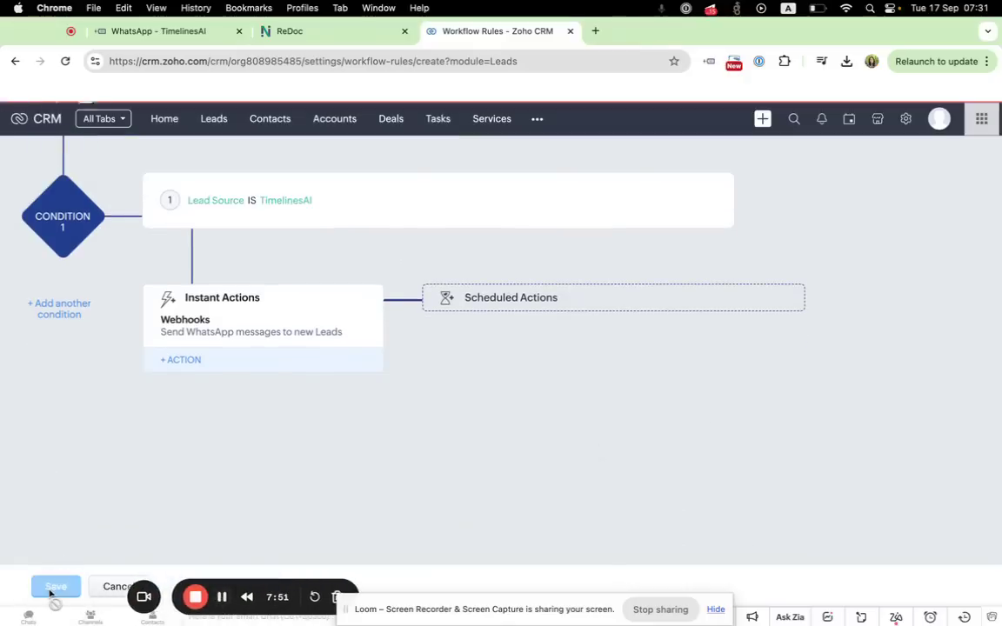